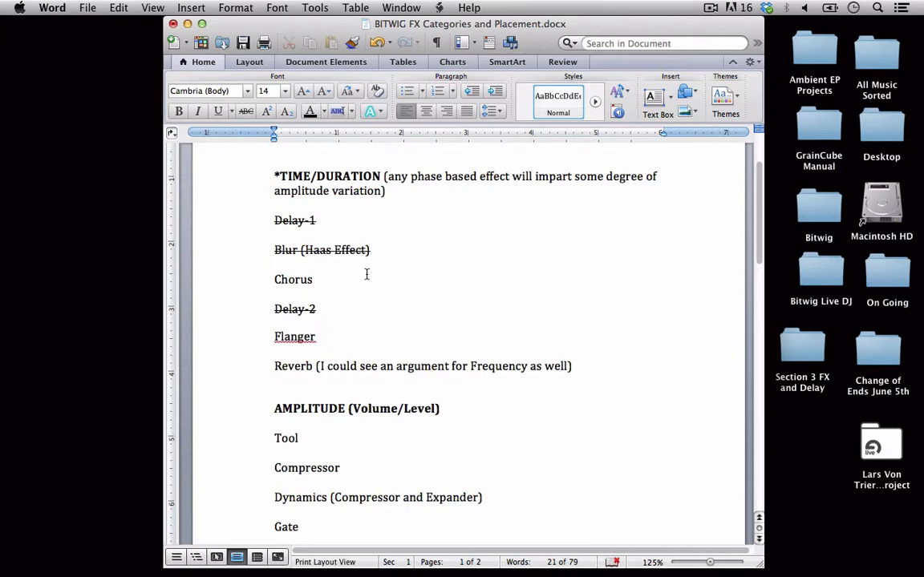
Switch to Firefox and read the Wikipedia article on the chorus effect
mouse_move(370, 576)
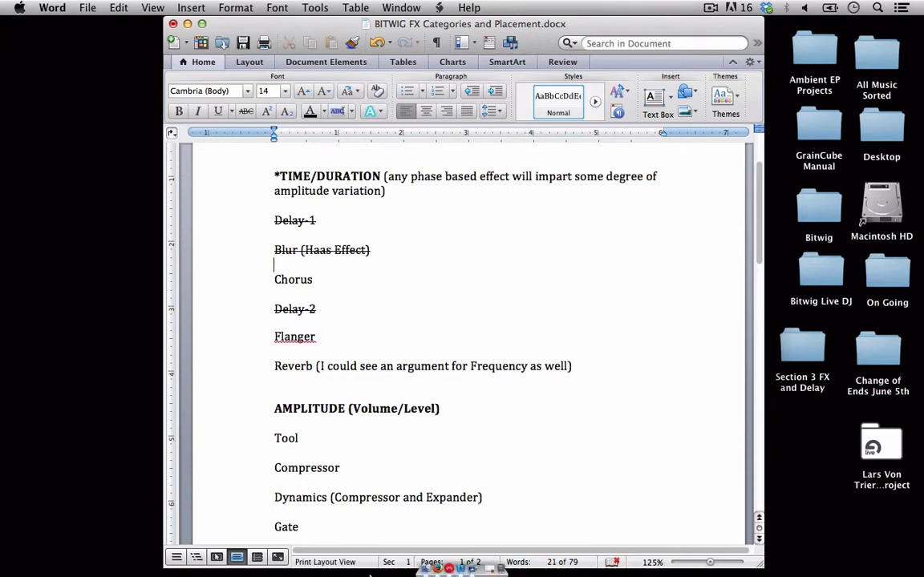
left_click(435, 568)
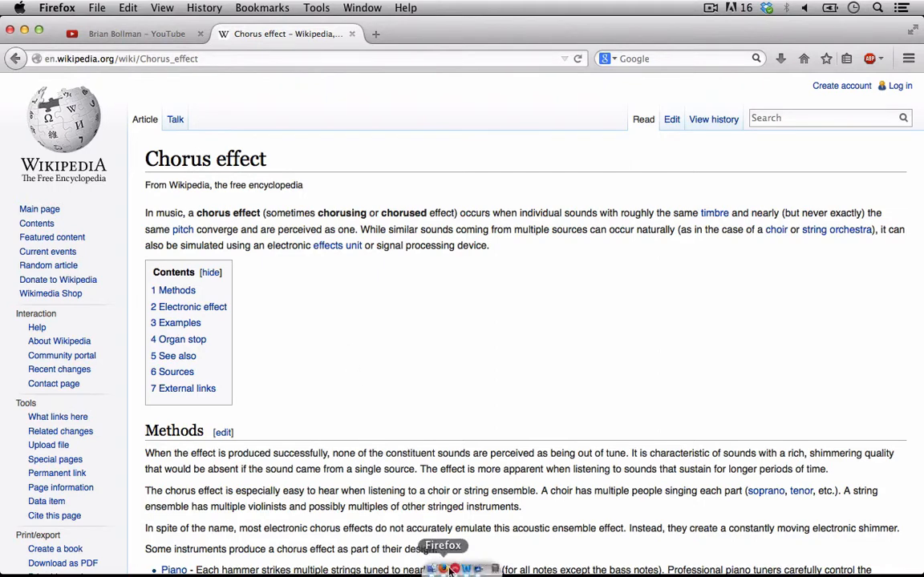
Switch to Bitwig Studio and turn off mono output monitoring in the Studio I/O panel
left_click(455, 569)
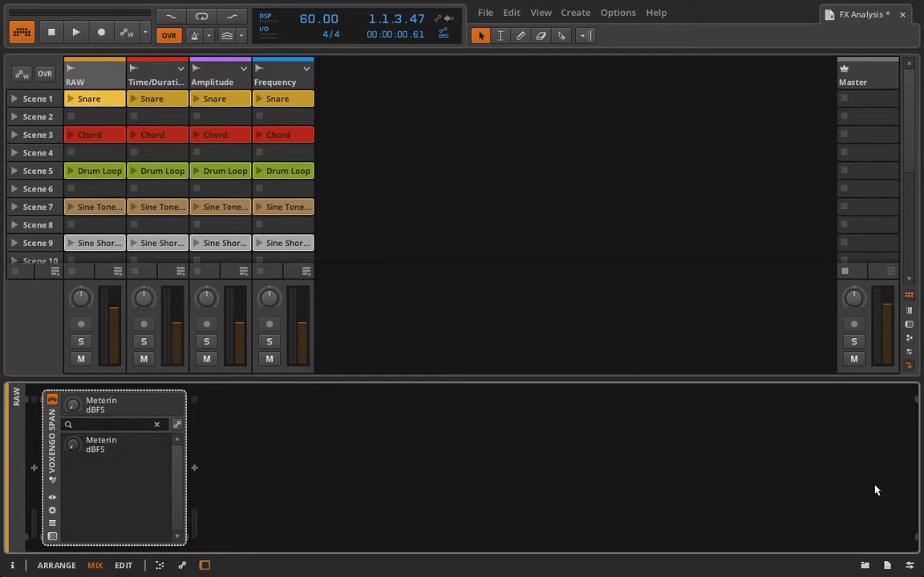
left_click(910, 566)
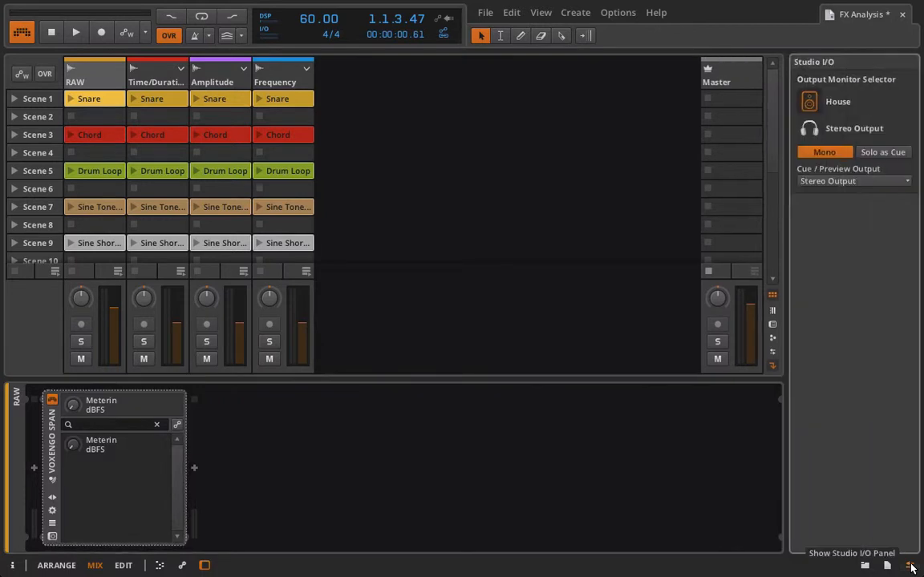
left_click(834, 153)
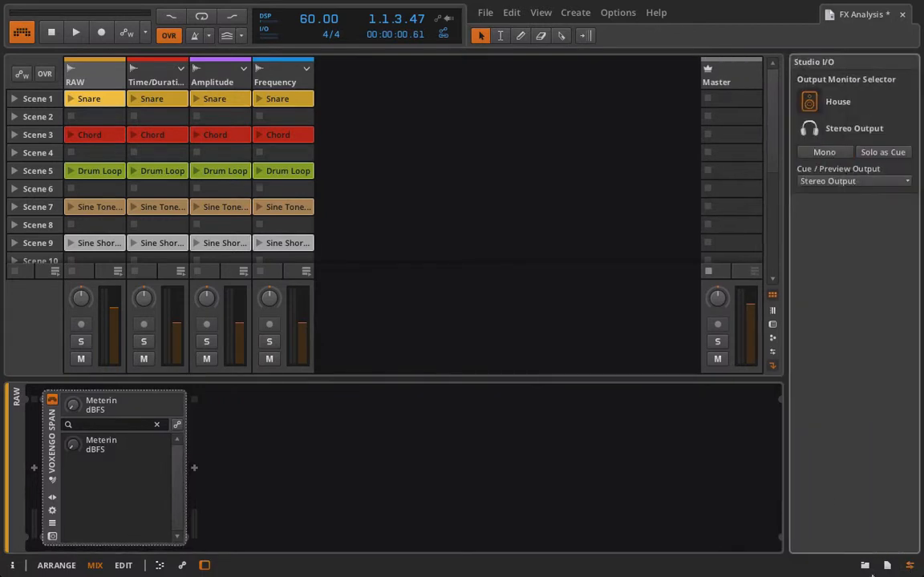
left_click(911, 565)
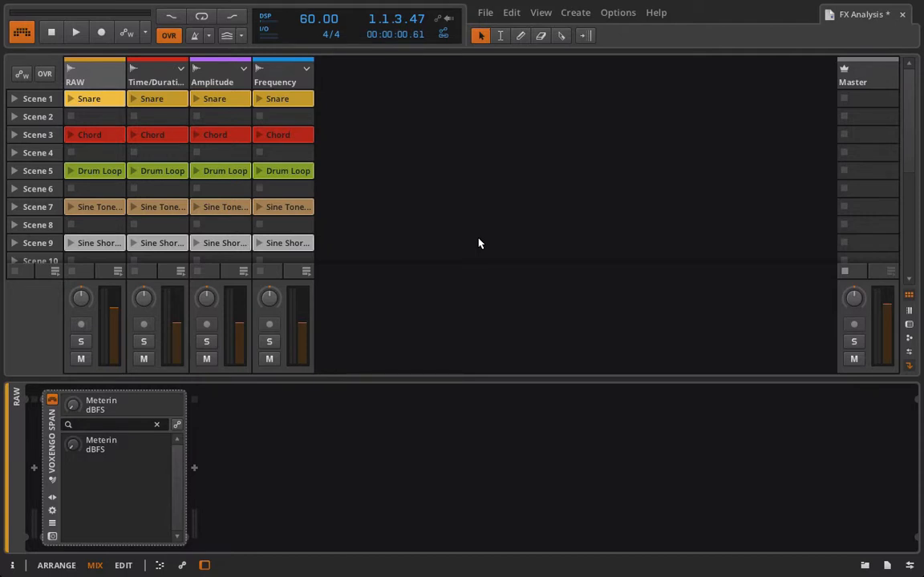
Insert a Chorus device at the start of the RAW track's effect chain, before the SPAN analyzer
left_click(34, 470)
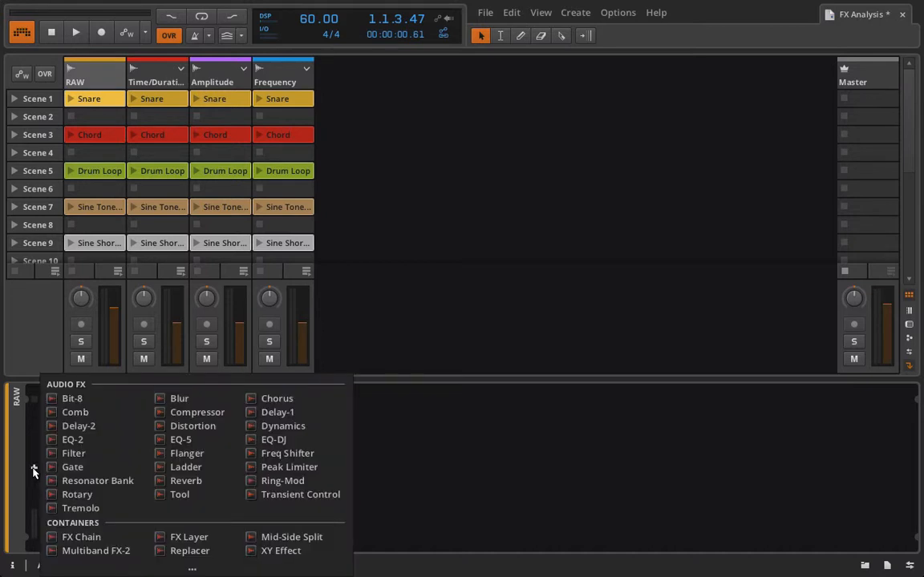
left_click(292, 403)
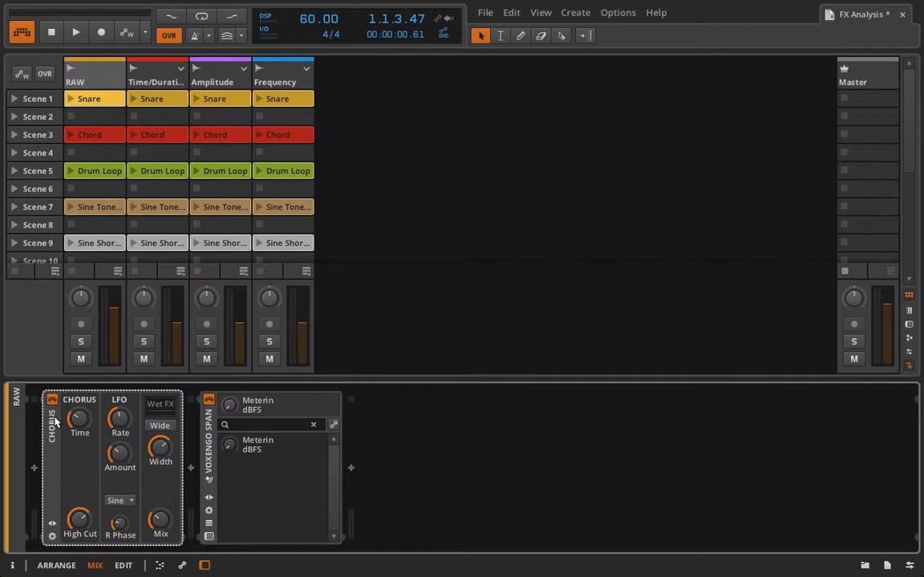
Adjust the Chorus device's Time, High Cut and Width knobs, trying a Time of 3.00 ms
left_click_drag(77, 422, 76, 448)
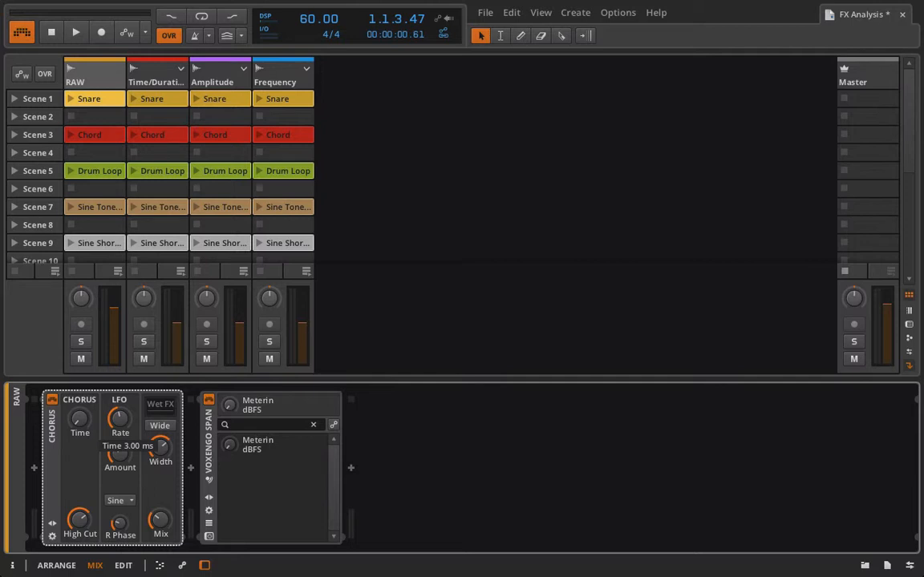
left_click_drag(79, 419, 80, 313)
left_click_drag(79, 313, 79, 355)
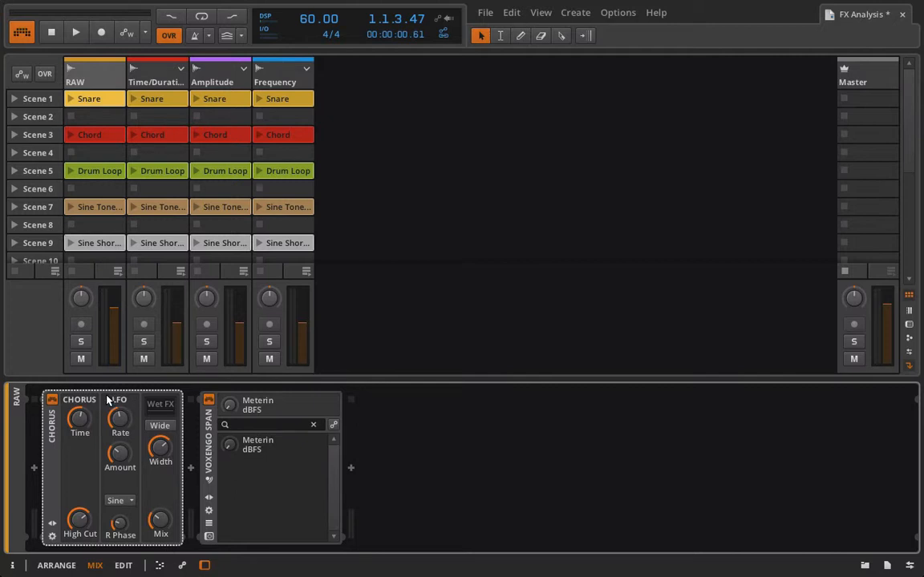
left_click_drag(80, 520, 79, 534)
left_click_drag(159, 454, 160, 472)
mouse_move(159, 455)
left_mouse_down()
mouse_move(159, 425)
mouse_move(159, 456)
left_mouse_up()
Launch the Sine Tone clip on the RAW track and bypass the Chorus device
scroll(80, 173, "down", 3)
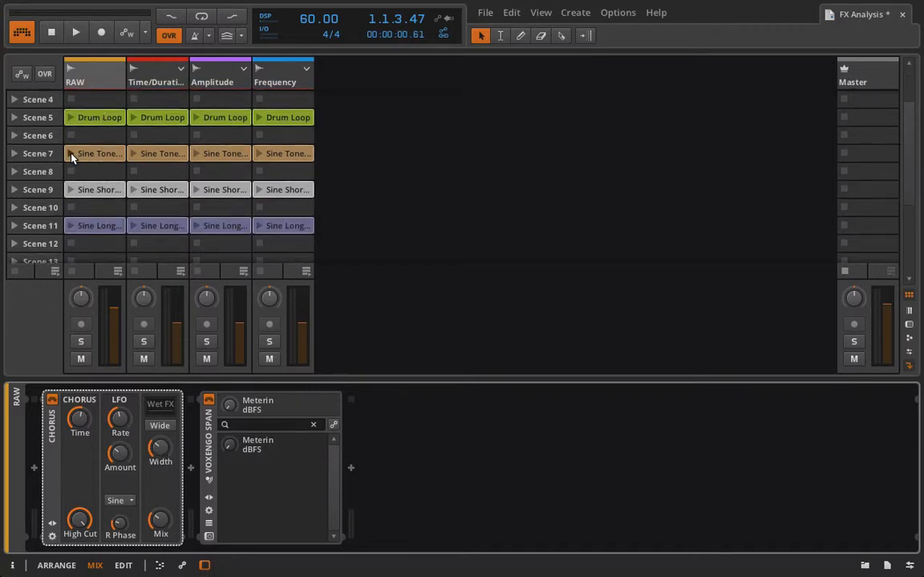
left_click(71, 153)
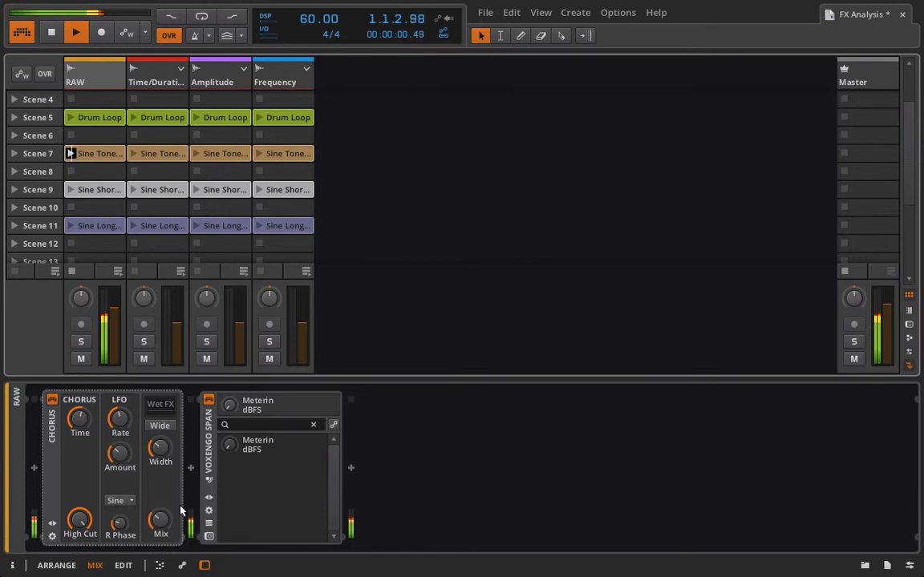
left_click(50, 399)
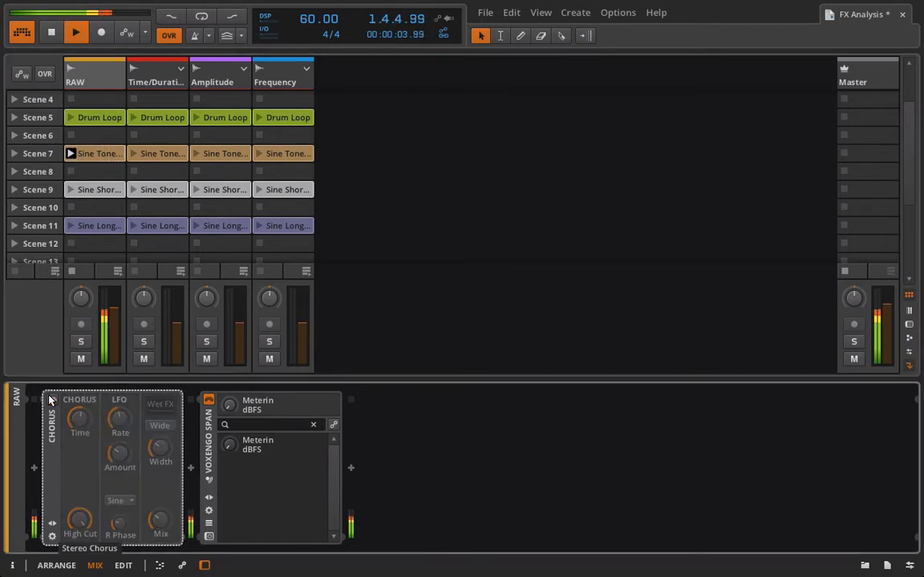
Open the SPAN analyzer window with the Chorus re-enabled and zoom the spectrum to about 600 Hz–20 kHz
left_click(210, 536)
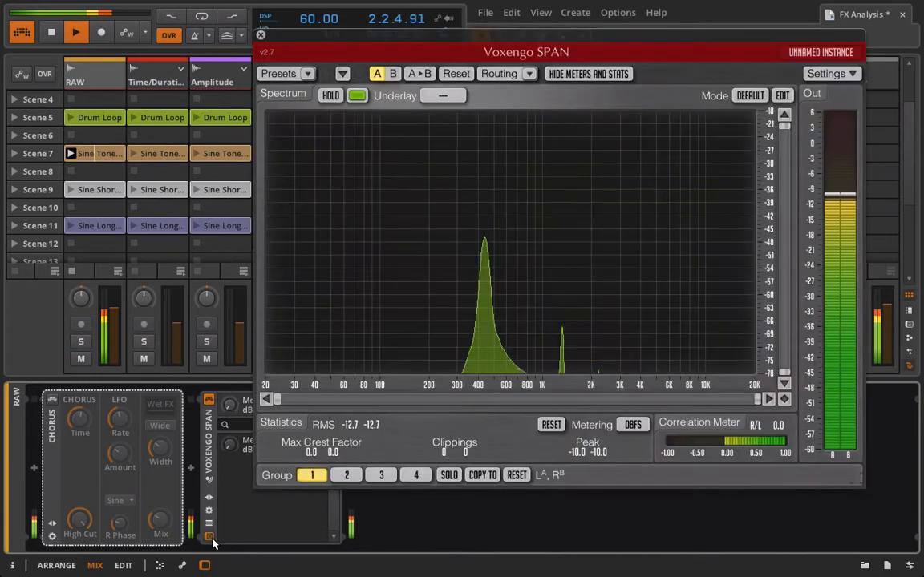
left_click(53, 400)
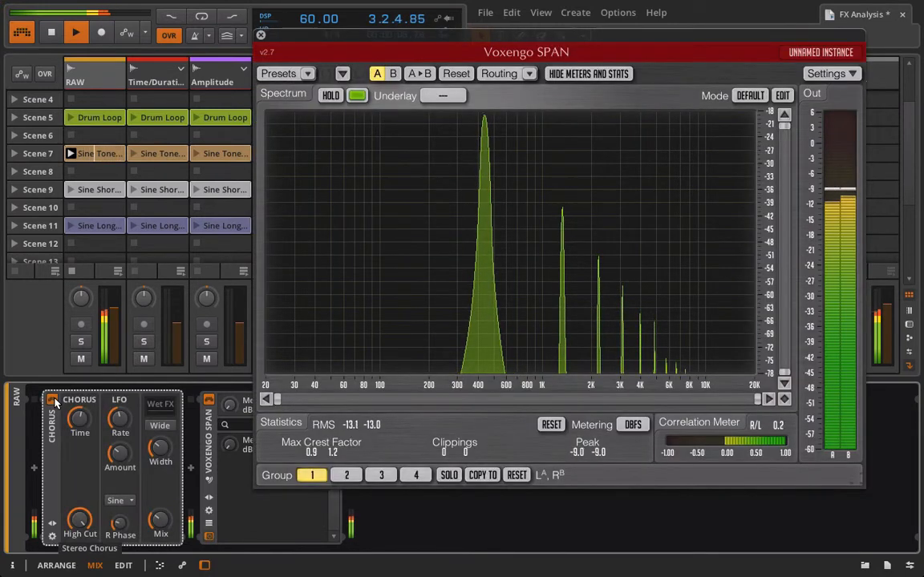
left_click_drag(277, 405, 513, 401)
left_click_drag(788, 131, 788, 220)
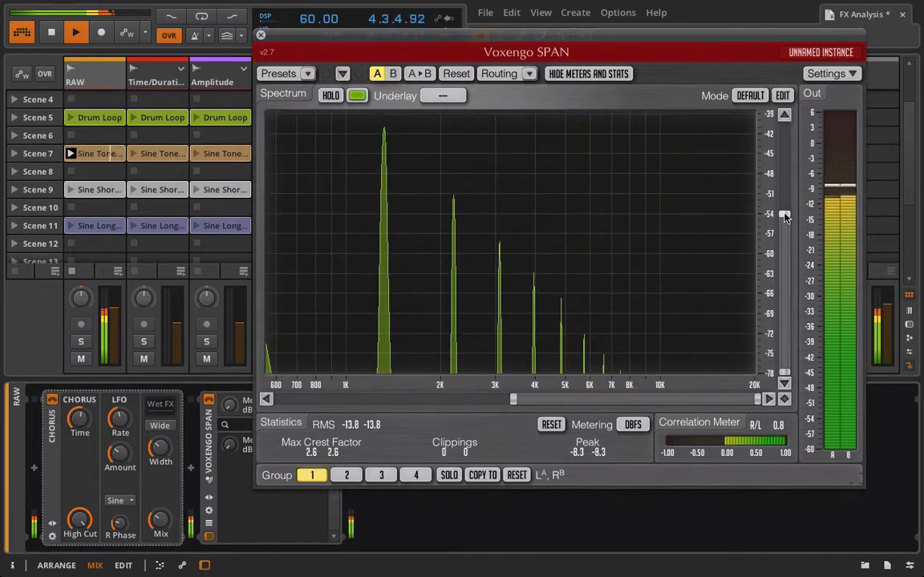
Toggle the Chorus bypass and check its Amount, Rate, Width, High Cut and Mix settings
left_click(51, 400)
left_click(52, 401)
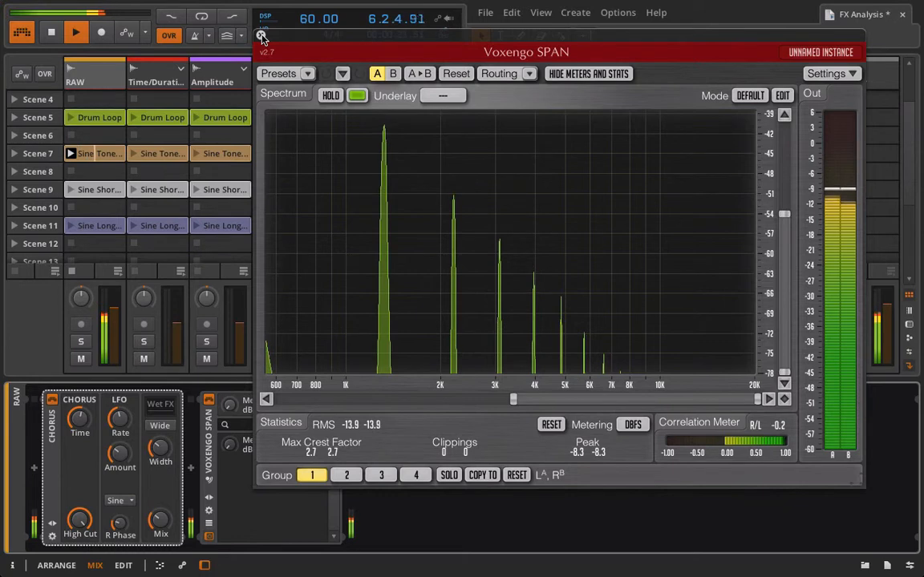
left_click(119, 452)
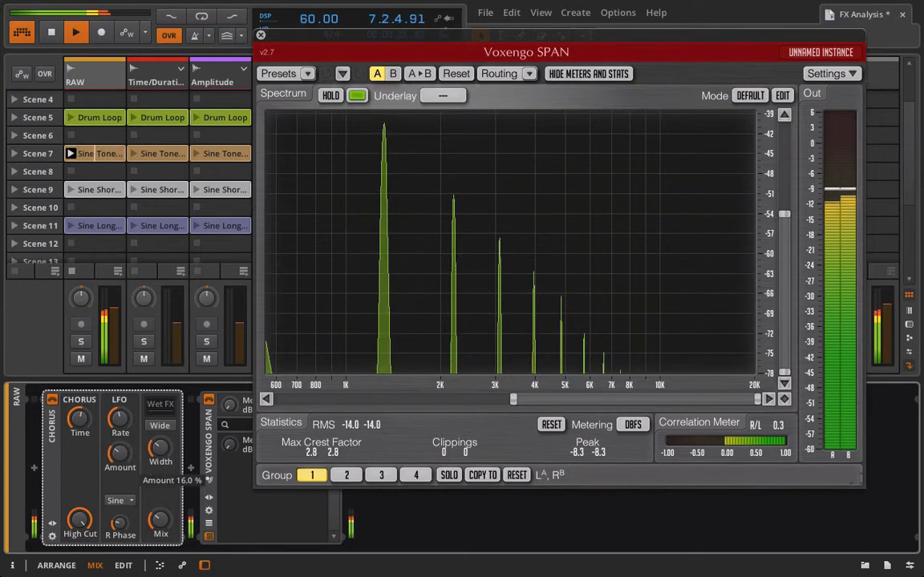
left_click(120, 418)
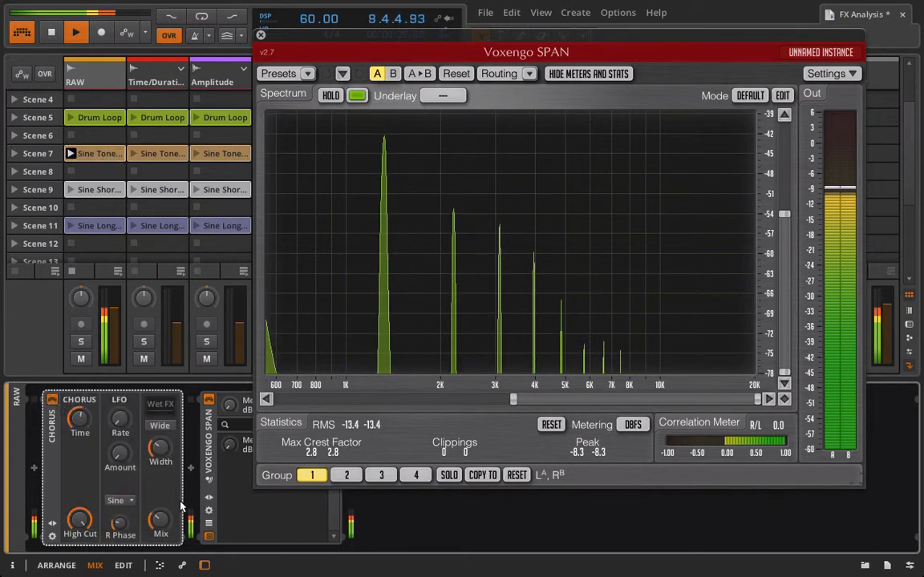
left_click(161, 449)
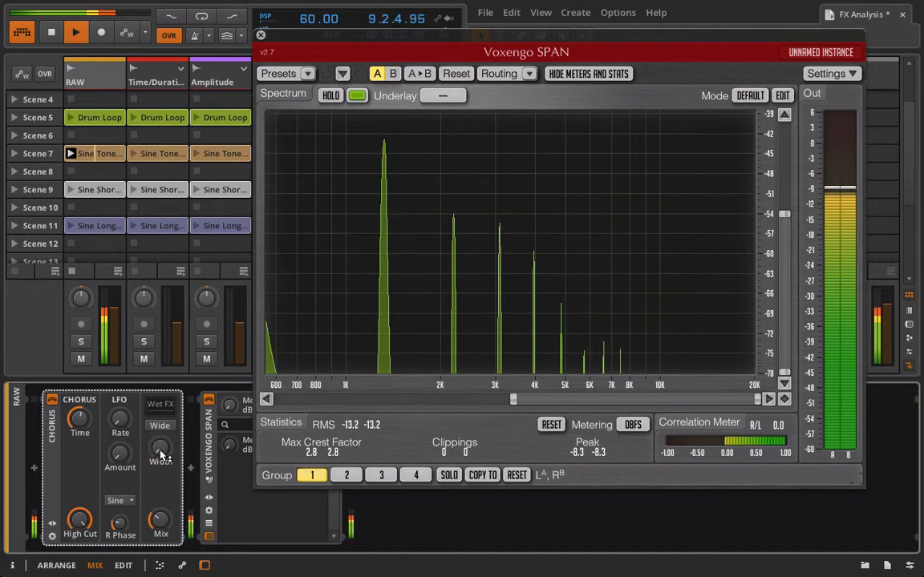
left_click_drag(81, 521, 80, 562)
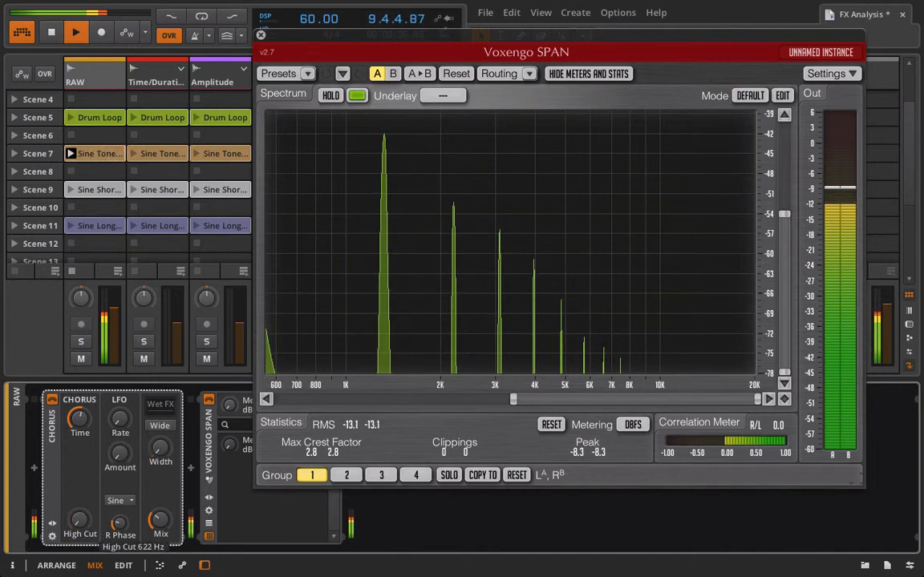
left_click(160, 519)
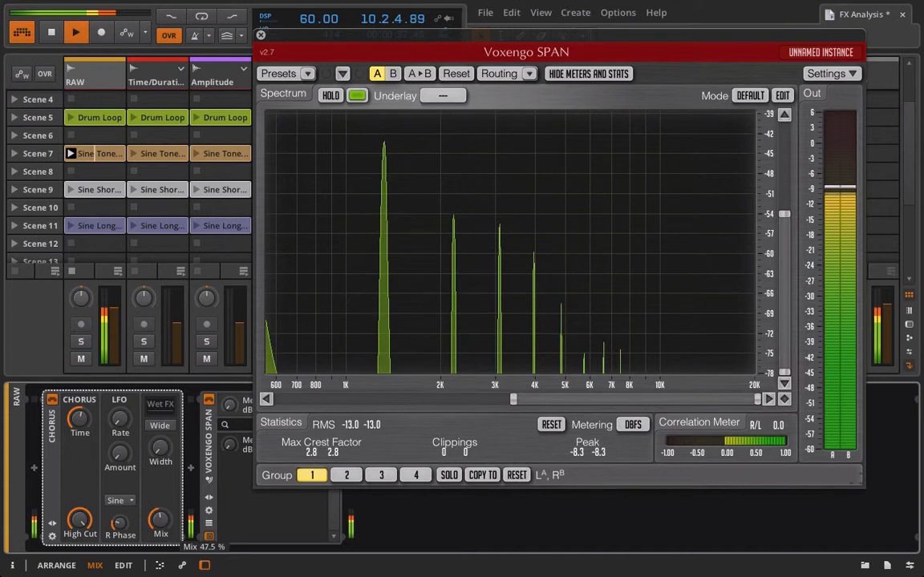
Compare the sine tone's spectrum with the Chorus on and off, then stop playback and close the analyzer
left_click(52, 400)
left_click(53, 401)
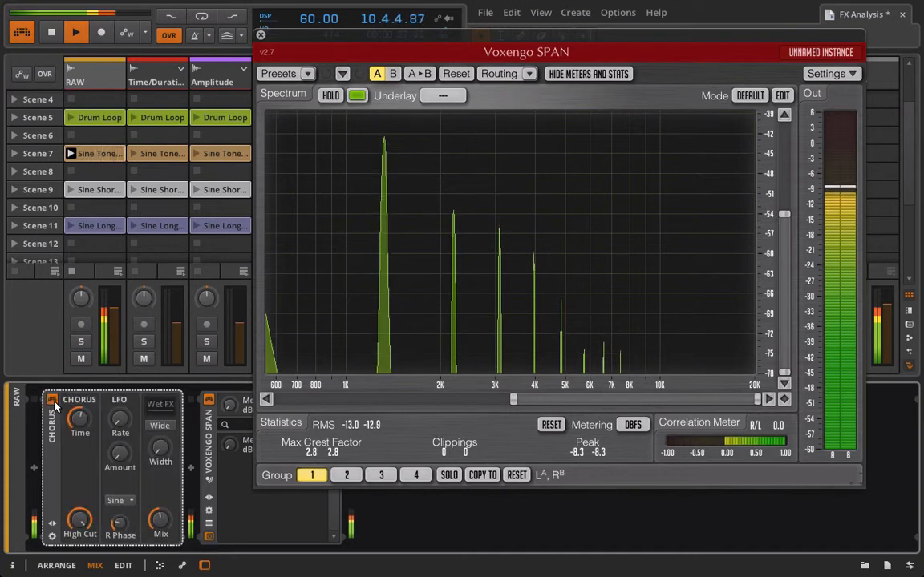
left_click(52, 400)
left_click(52, 400)
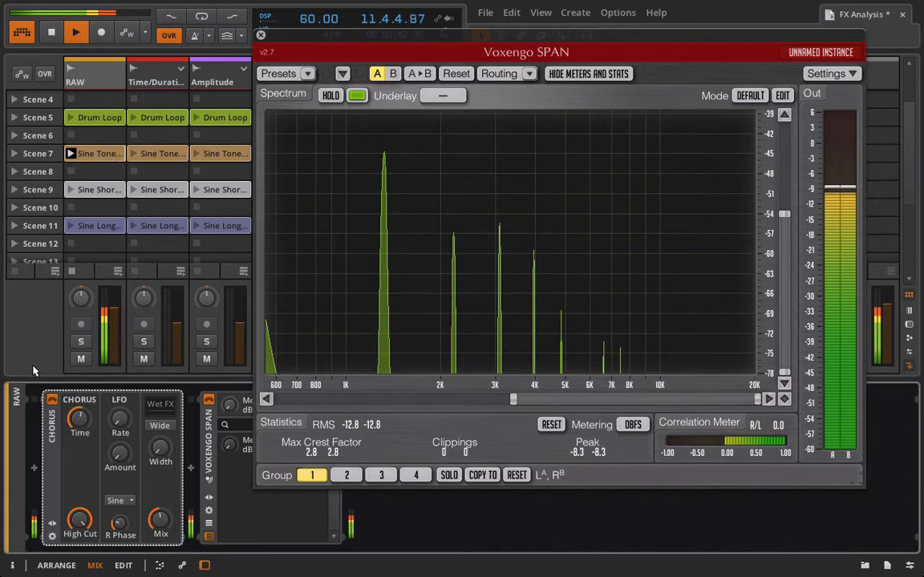
key("space")
left_click(262, 36)
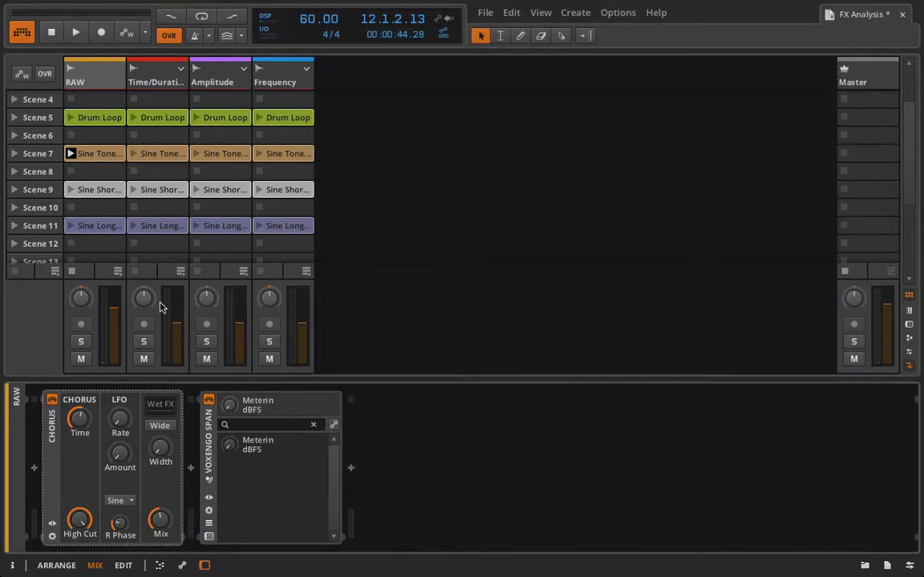
Play the RAW track's Chord clip and compare it with the Chorus bypassed and enabled
scroll(88, 213, "up", 3)
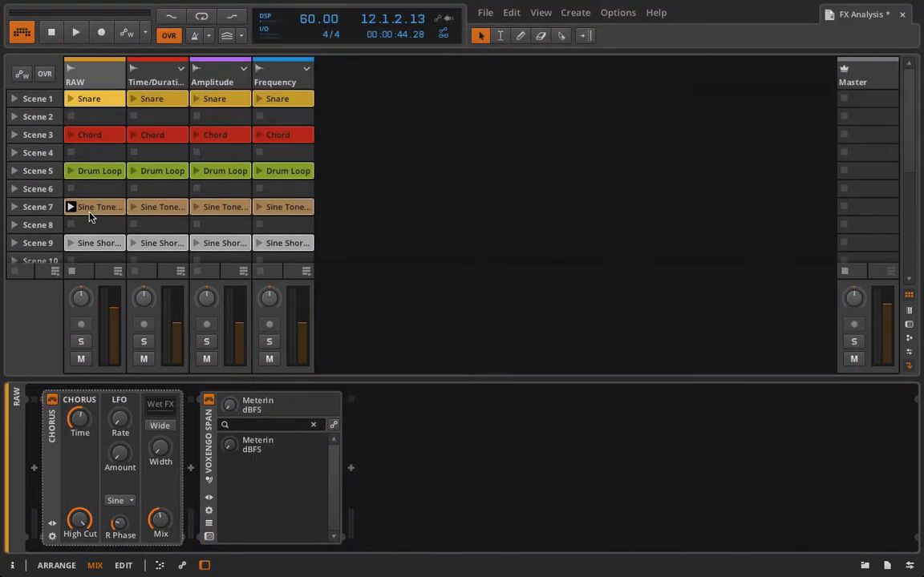
left_click(70, 137)
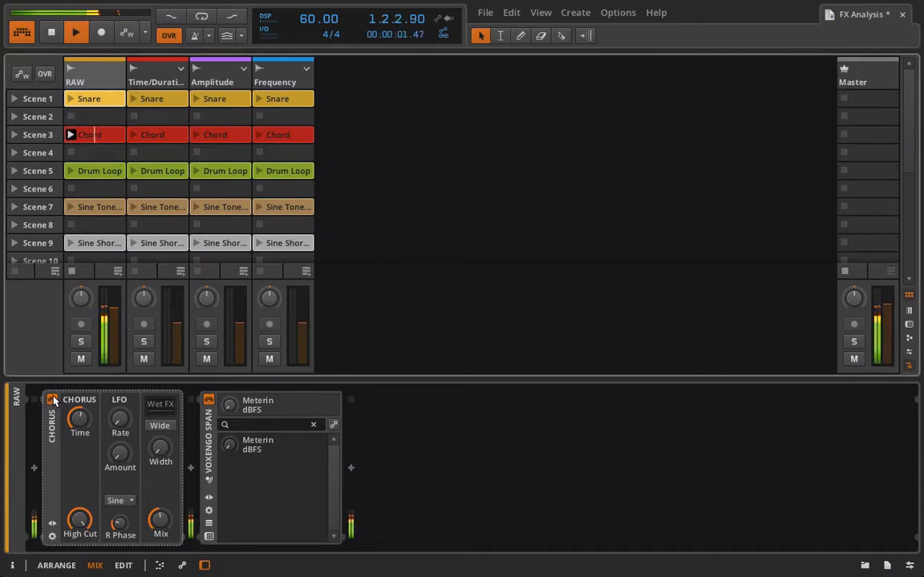
left_click(52, 400)
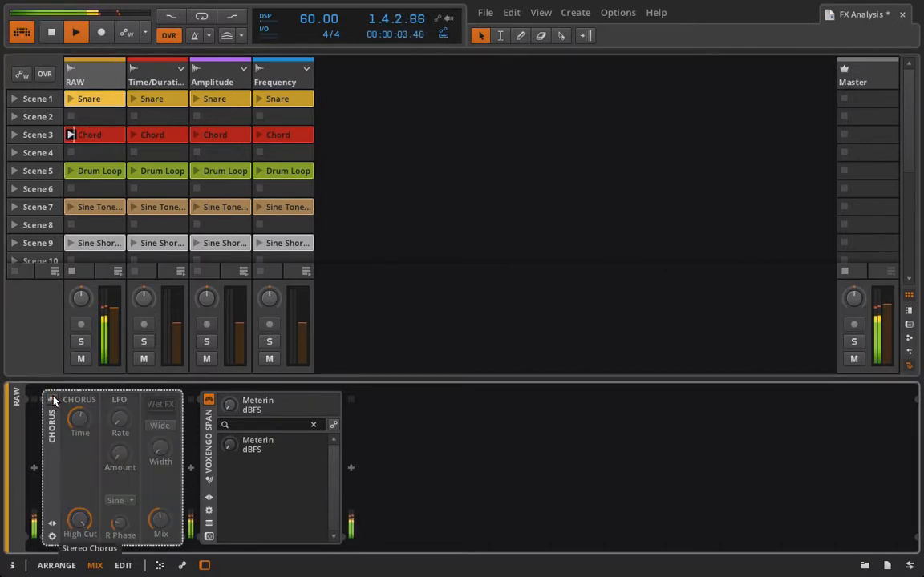
key("XF86AudioLowerVolume")
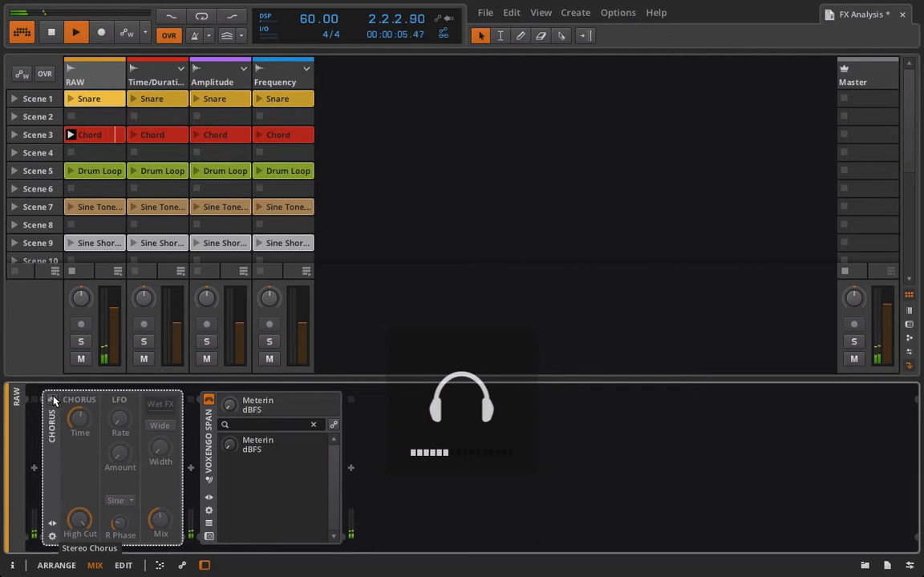
left_click(53, 400)
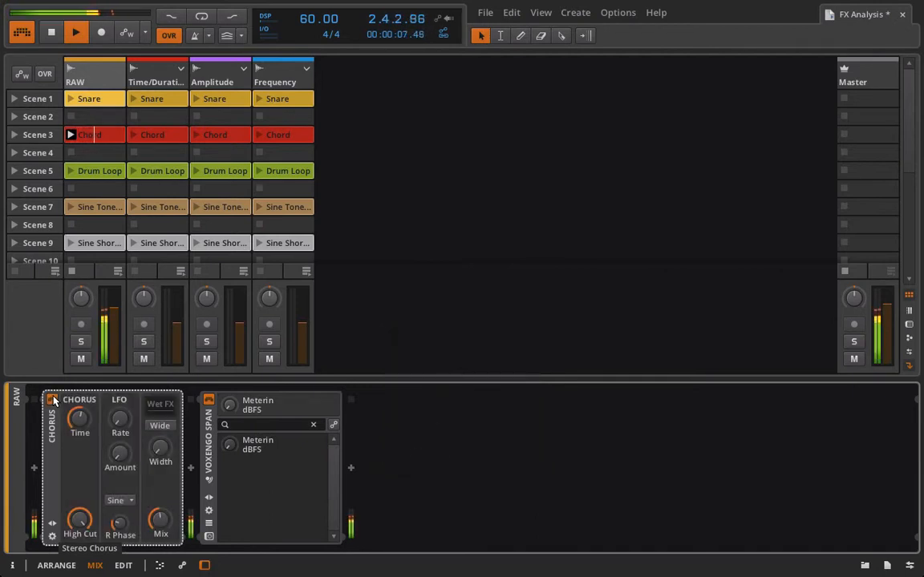
left_click(52, 400)
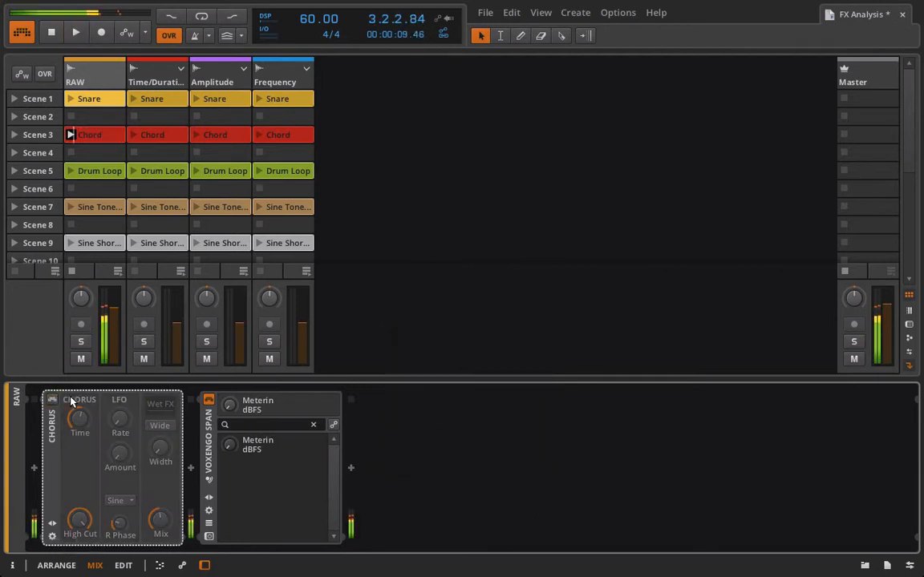
left_click(52, 400)
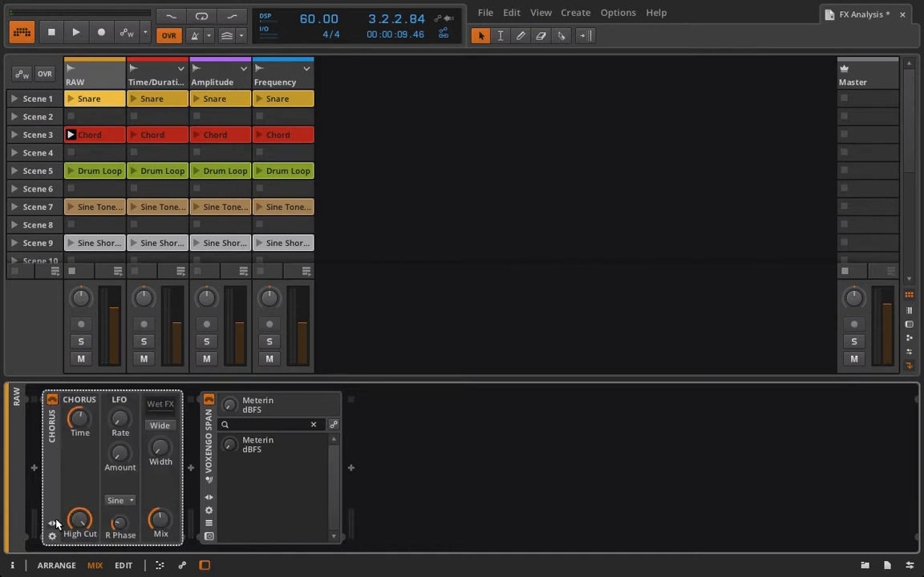
Save the Chorus settings as a library preset named 'Chorus', the creator's first name and 'Init', tagged fx
left_click(52, 523)
left_click(195, 404)
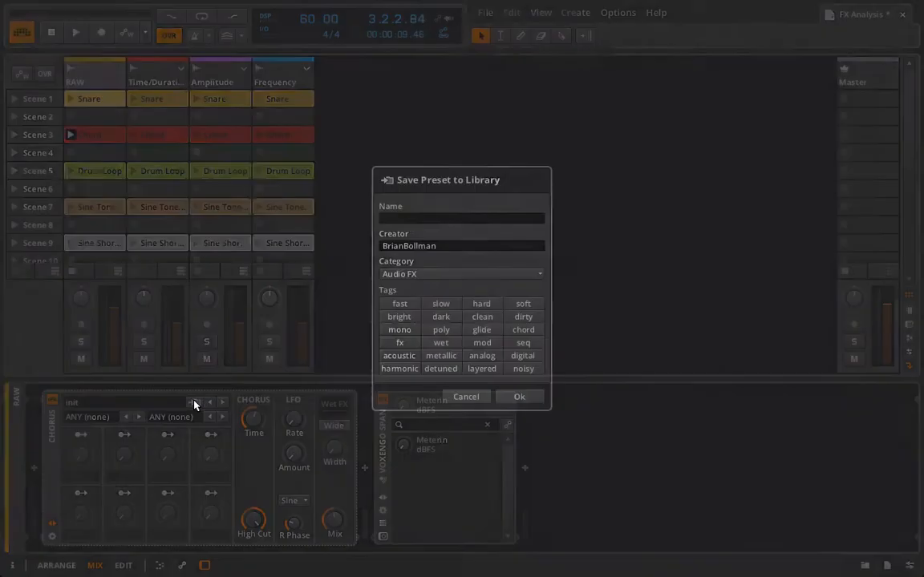
type("Chorus")
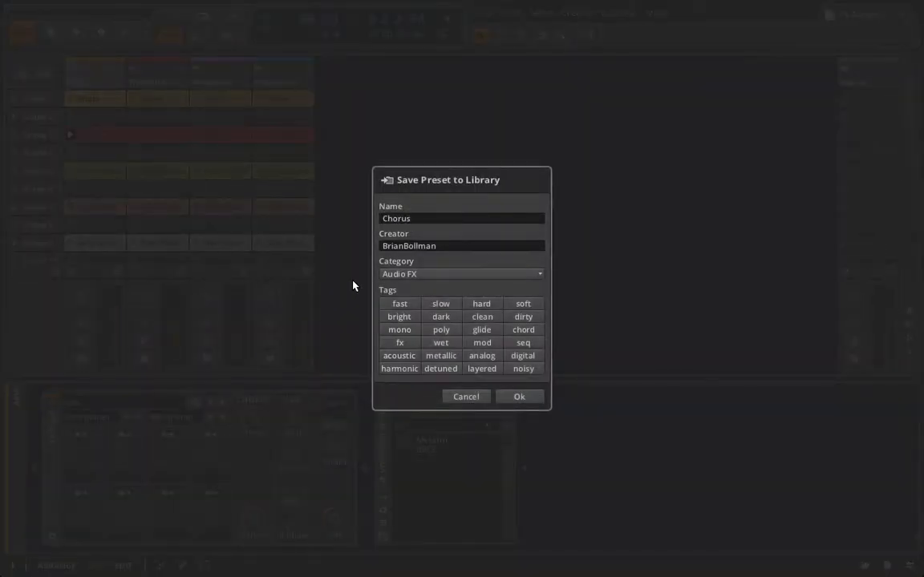
type(" Braian Init")
left_click(400, 343)
left_click(519, 397)
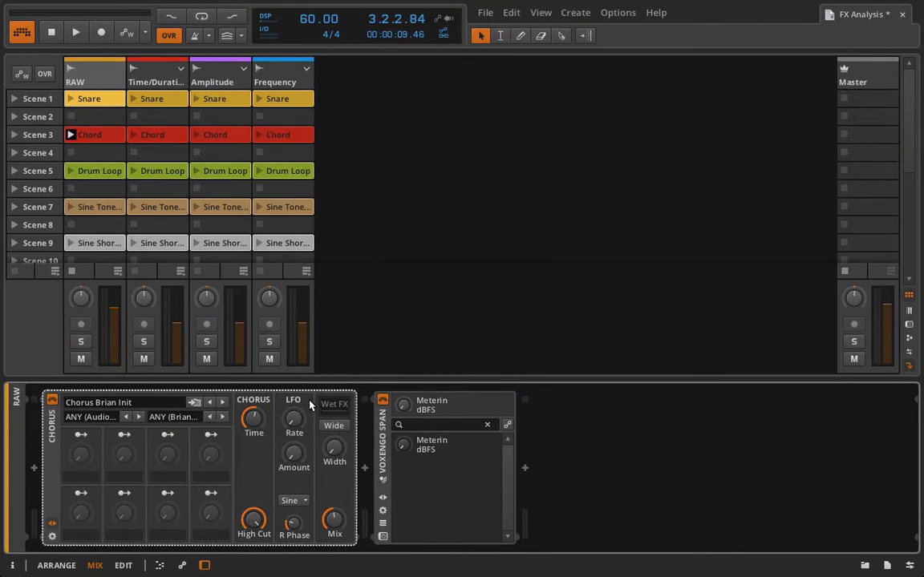
Hide the Chorus device's preset, remote-control and mapping section to show only its main panel
left_click(53, 537)
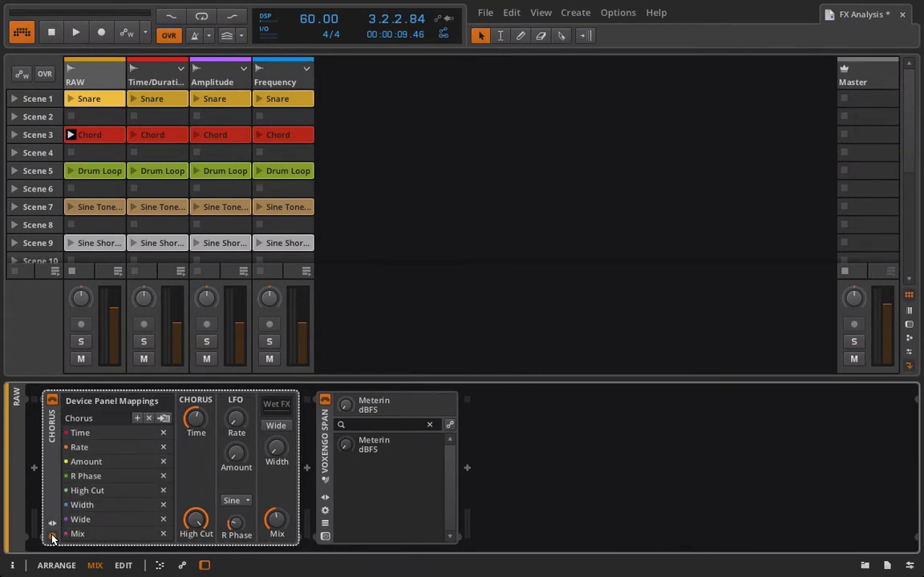
left_click(52, 536)
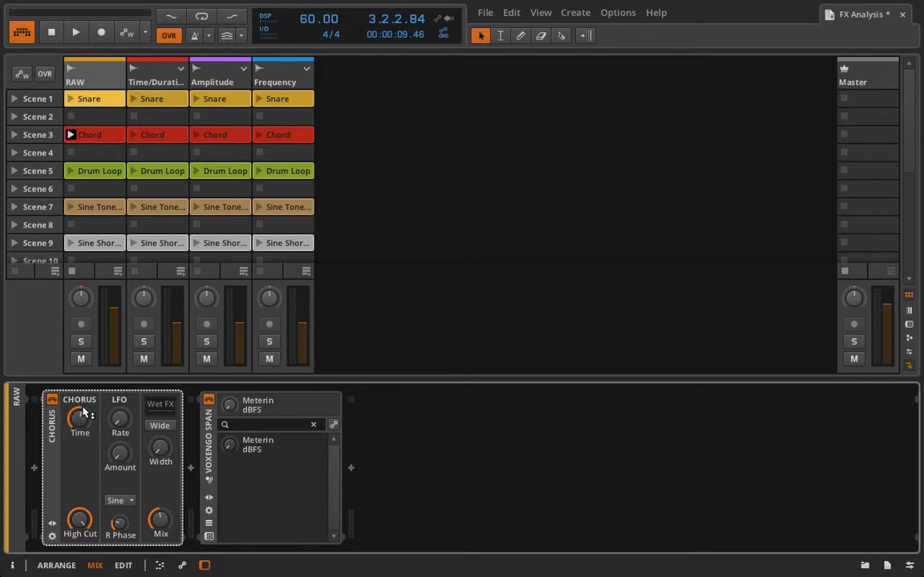
left_click_drag(80, 416, 81, 418)
Insert an LFO MOD device before the Chorus on the RAW track
left_click(34, 468)
left_click(192, 568)
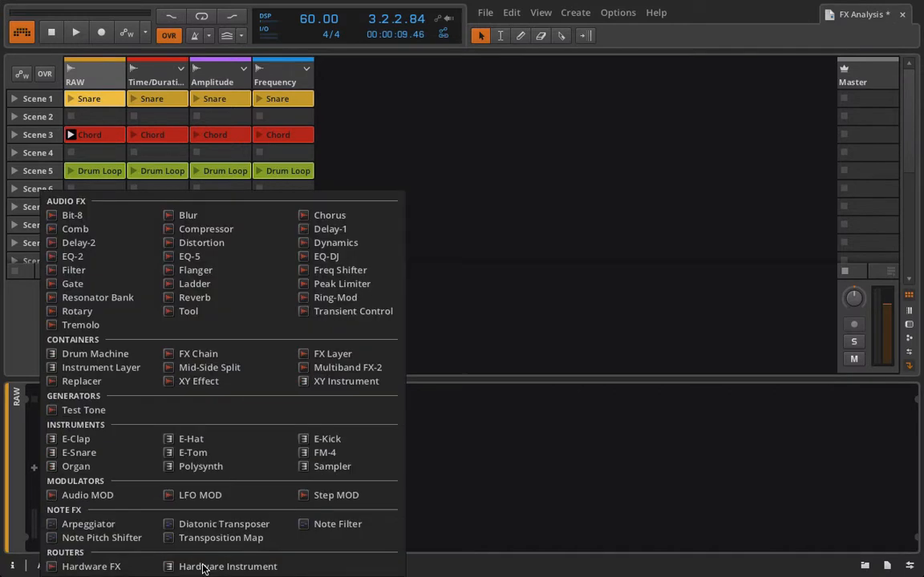
left_click(209, 496)
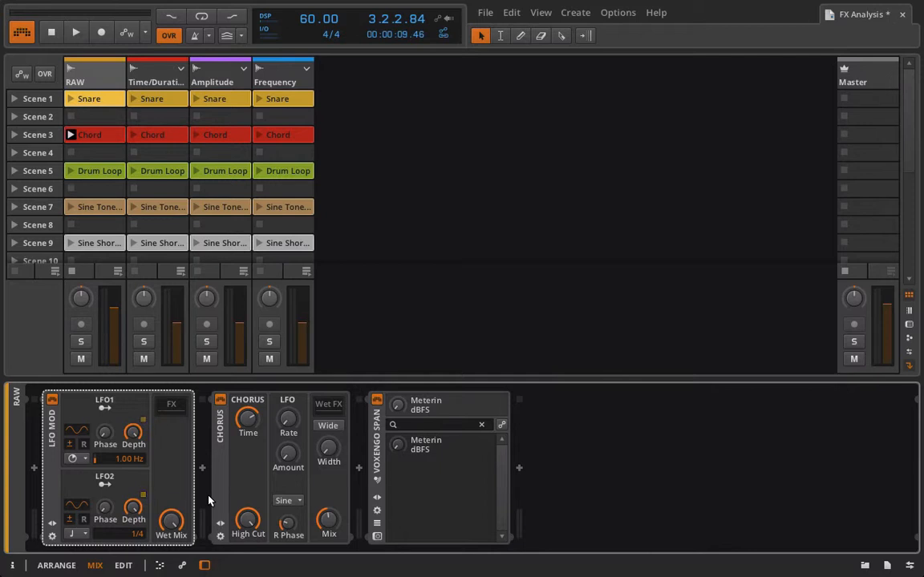
Bypass the original Chorus and raise LFO1's rate to about 1.89 Hz
left_click(220, 399)
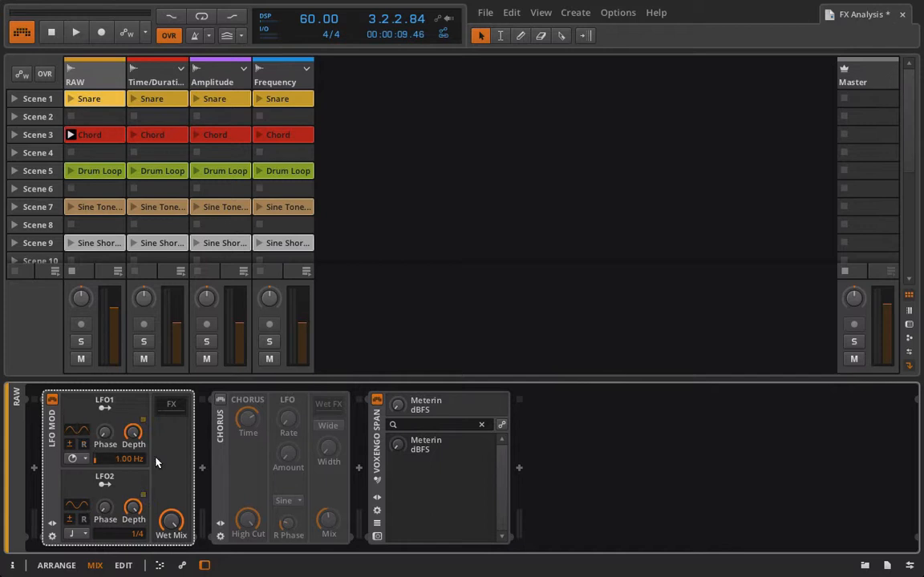
mouse_move(128, 459)
left_mouse_down()
mouse_move(129, 429)
mouse_move(129, 452)
mouse_move(128, 443)
left_mouse_up()
Add a new Chorus device into the LFO MOD's FX chain
left_click(171, 405)
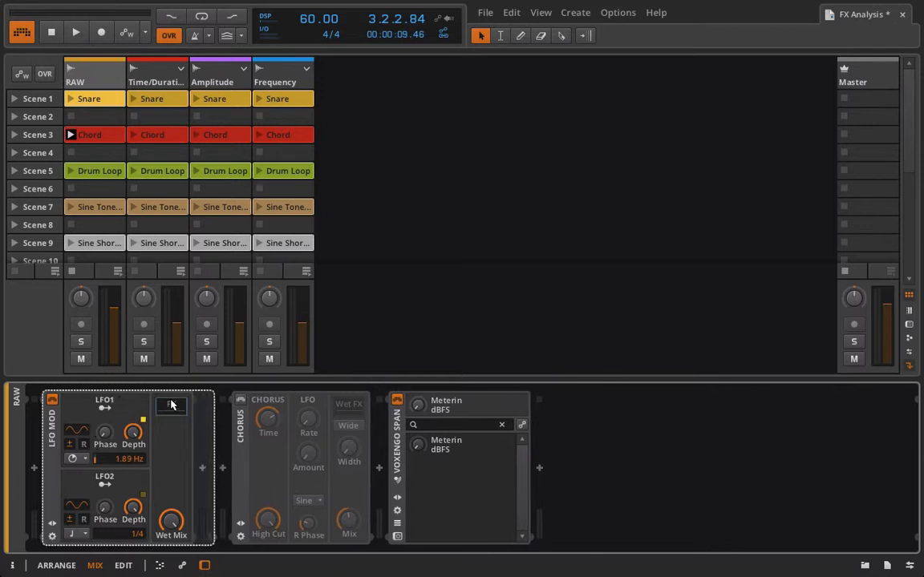
left_click(201, 469)
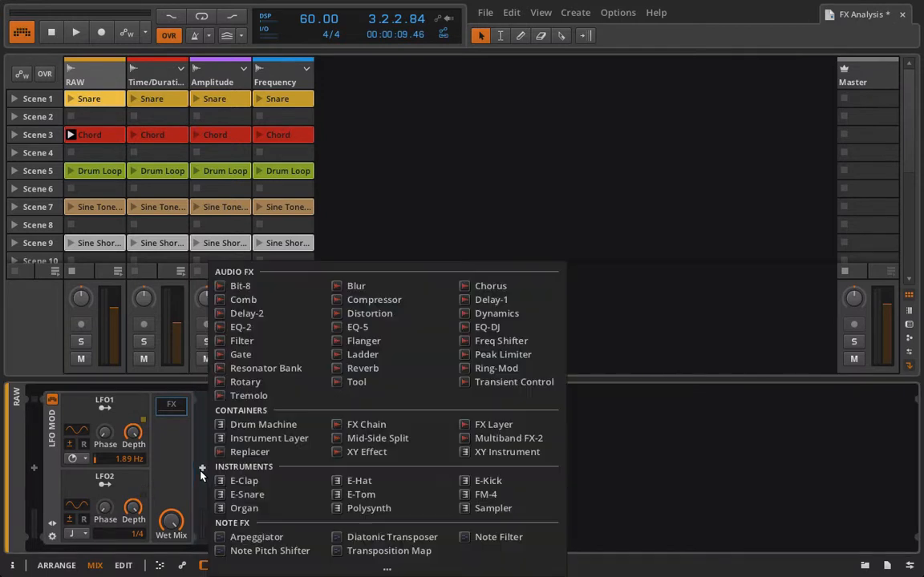
left_click(510, 287)
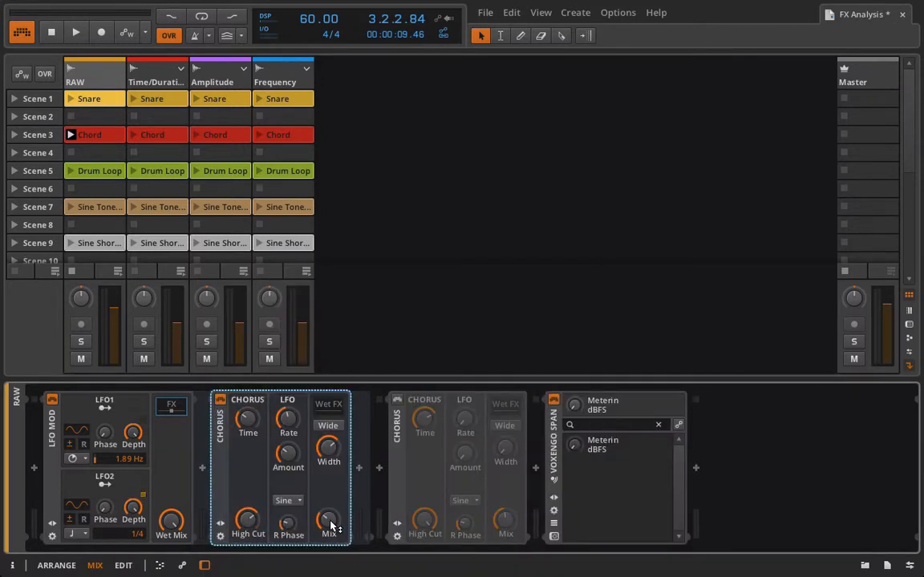
Map LFO1 to the new Chorus's Mix knob and adjust the modulation amount
left_click(101, 405)
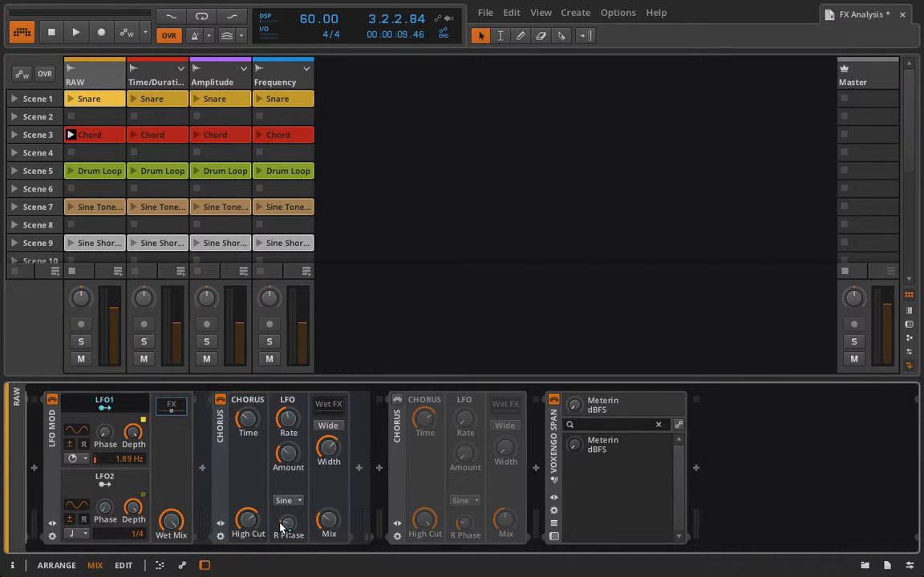
mouse_move(335, 530)
left_mouse_down()
mouse_move(336, 502)
mouse_move(335, 513)
left_mouse_up()
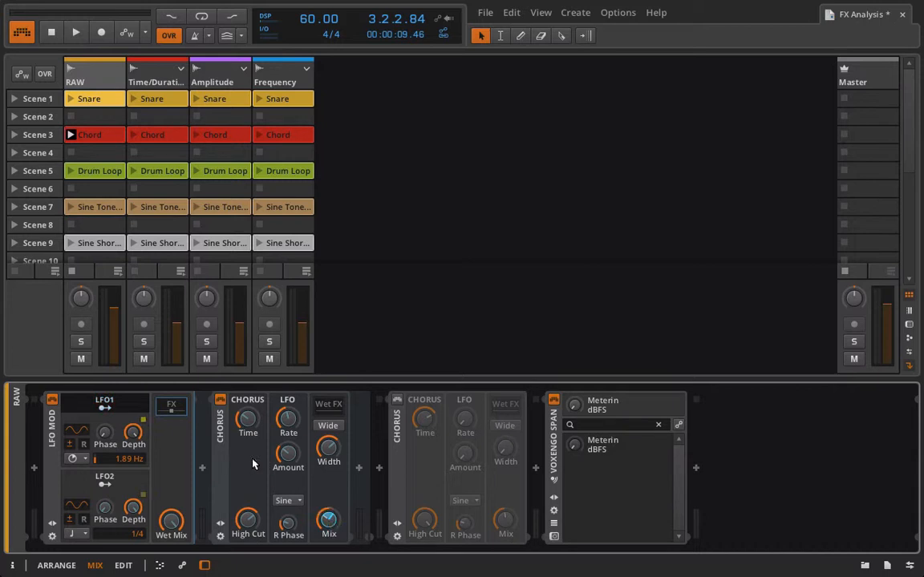
left_click(126, 405)
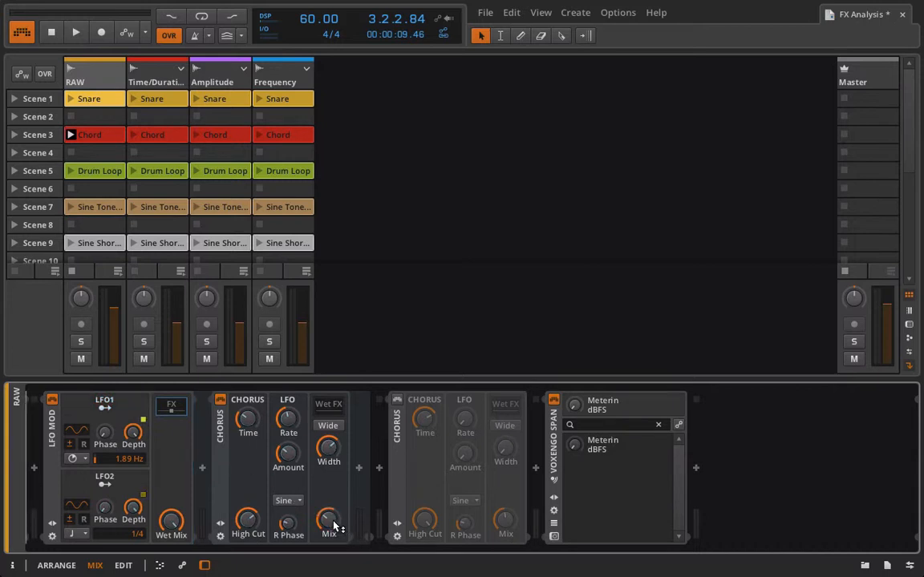
left_click_drag(335, 520, 334, 498)
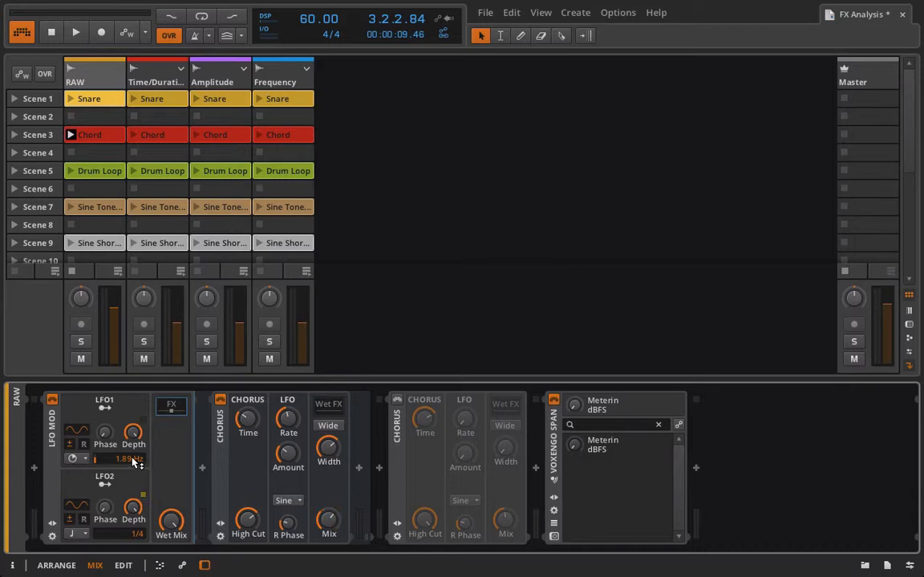
Set LFO1's phase to 23% and its rate to about 2.54 Hz
left_click_drag(133, 434, 104, 433)
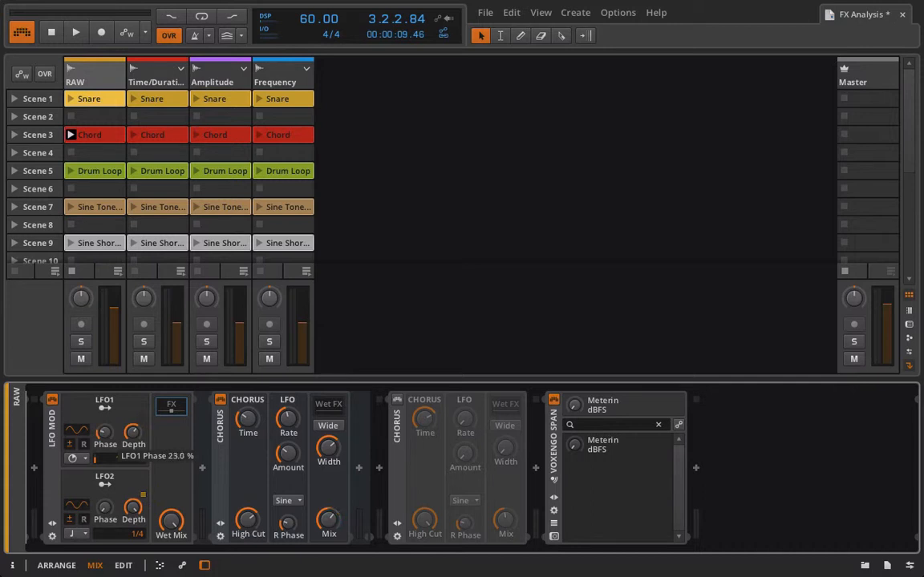
left_click_drag(105, 433, 104, 433)
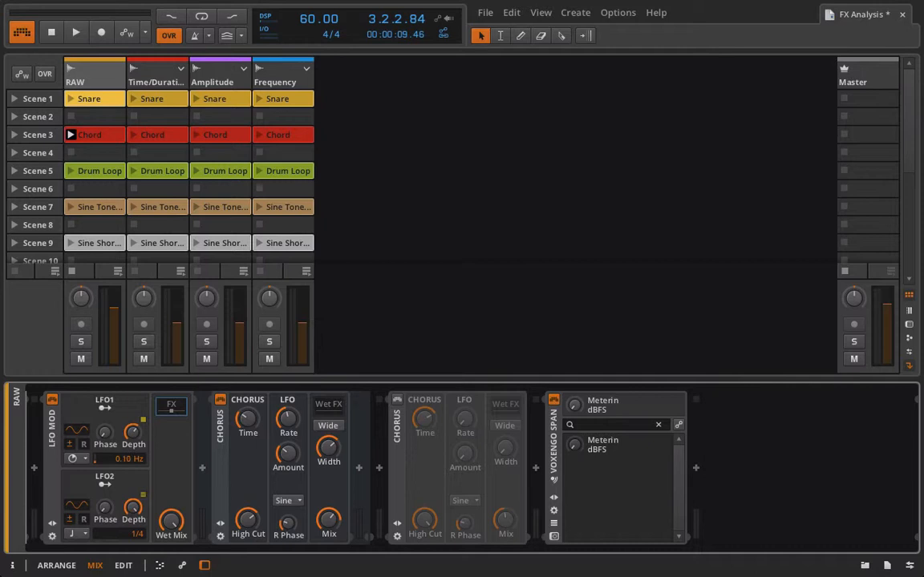
mouse_move(120, 458)
left_mouse_down()
mouse_move(120, 441)
mouse_move(120, 474)
mouse_move(120, 440)
mouse_move(120, 478)
left_mouse_up()
Delete the LFO MOD device and re-enable the original Chorus
left_click(54, 425)
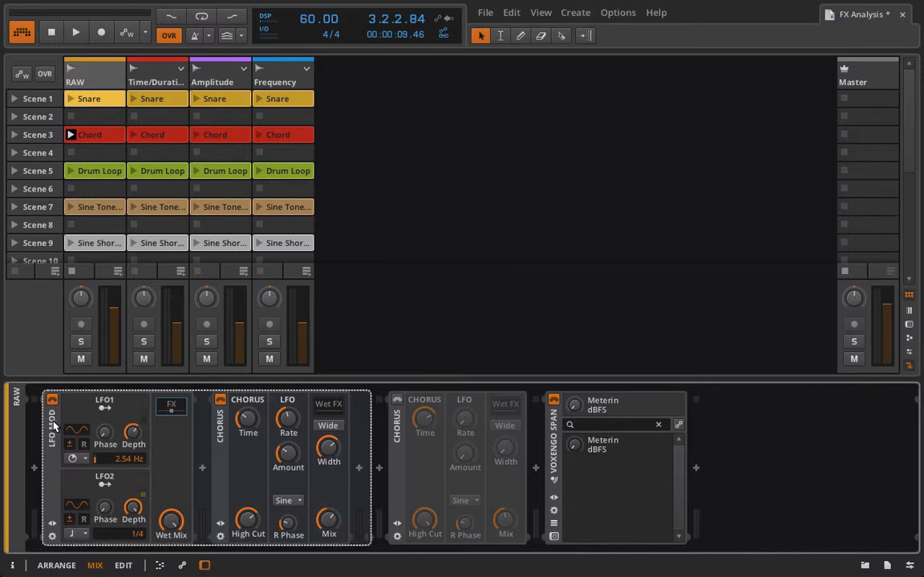
key("Delete")
left_click(52, 399)
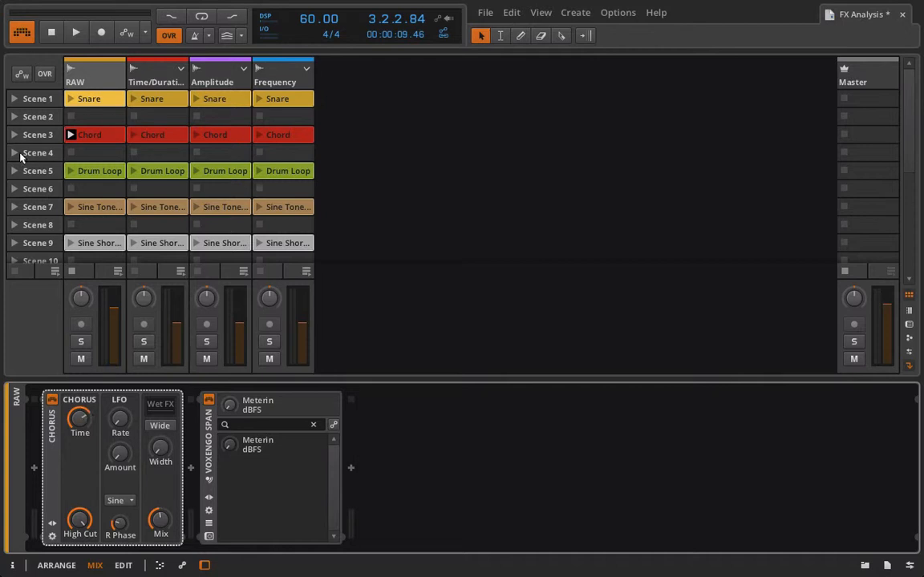
Play the RAW track's Chord clip and raise the Chorus High Cut, Mix and Width
left_click(70, 137)
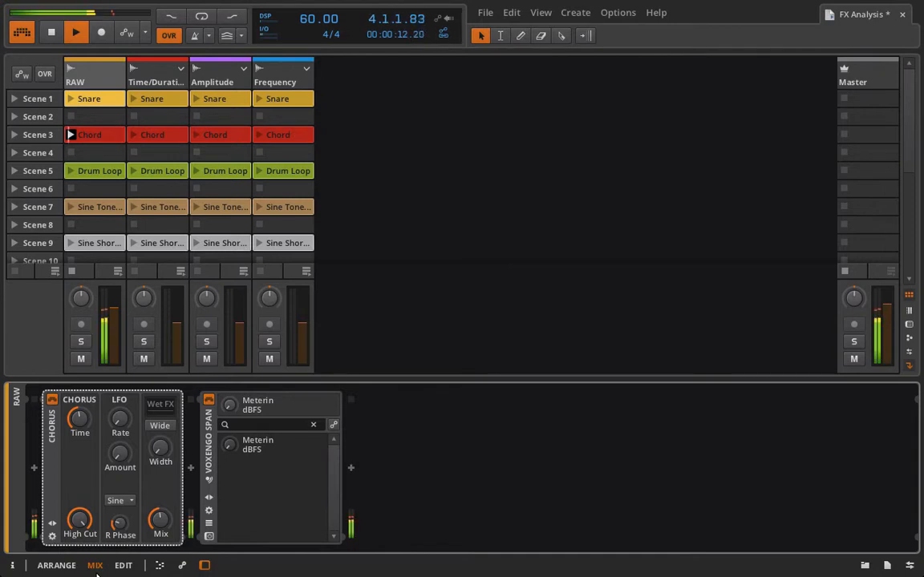
left_click_drag(88, 520, 81, 481)
left_click(118, 525)
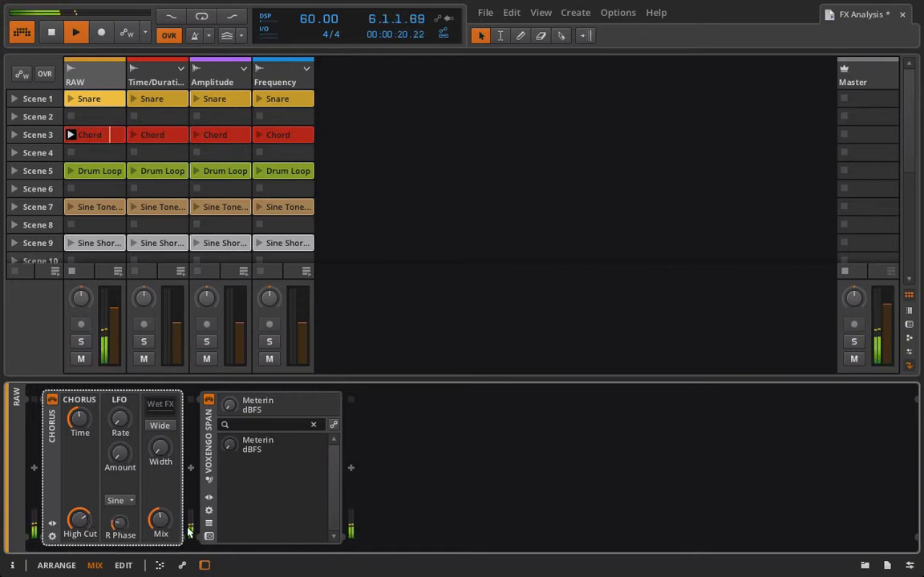
mouse_move(160, 522)
left_mouse_down()
mouse_move(160, 534)
mouse_move(170, 523)
left_mouse_up()
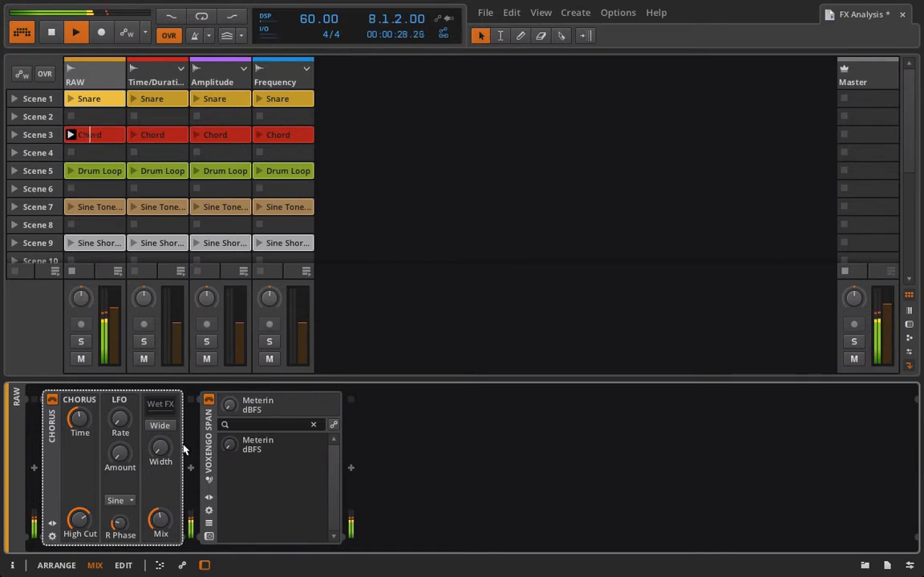
left_click_drag(157, 463, 161, 444)
Toggle the Chorus bypass off and back on, then enable Wide
left_click(52, 400)
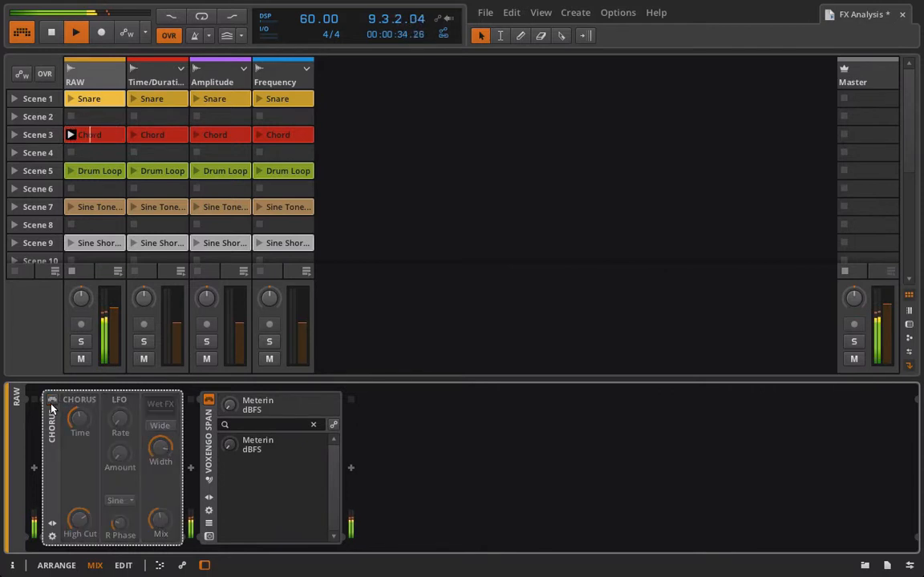
left_click(51, 400)
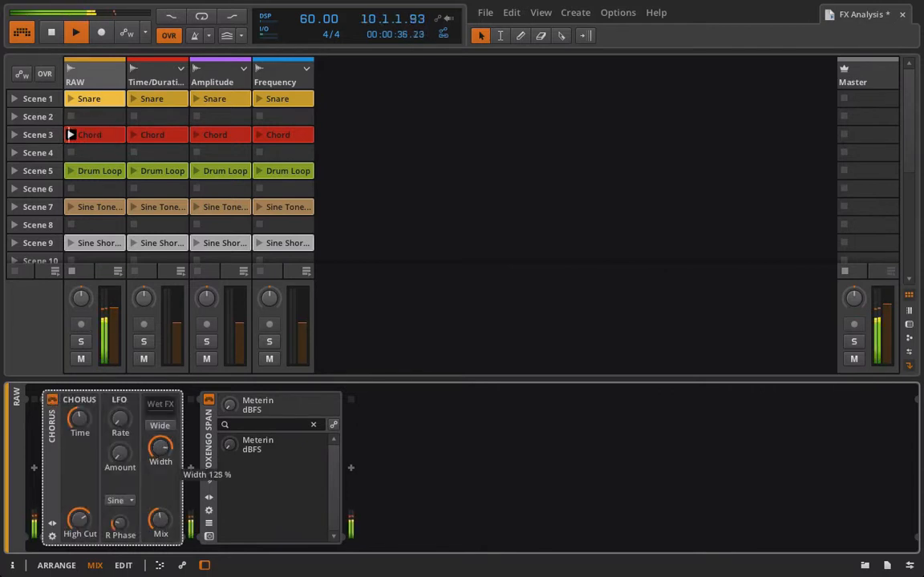
left_click(158, 428)
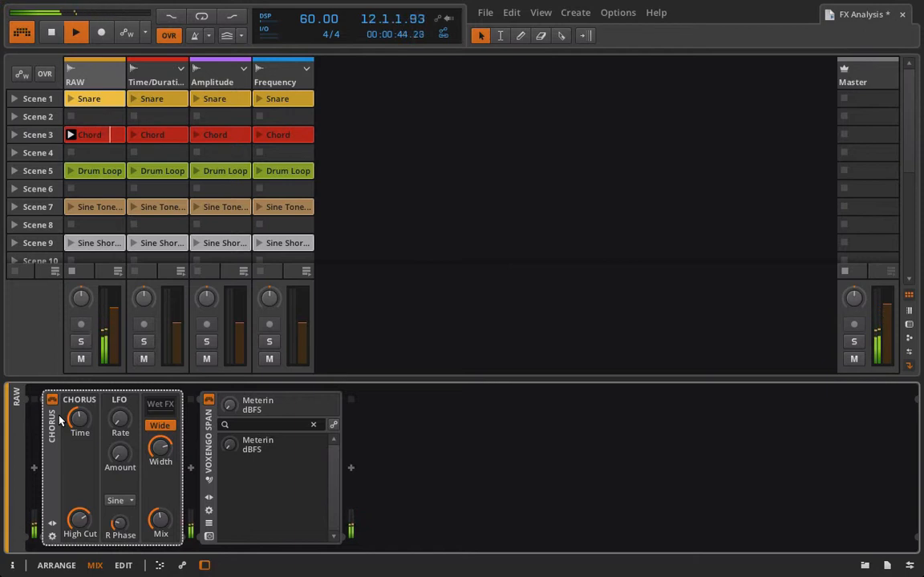
Compare the monitoring output in mono and stereo from the Studio I/O panel
left_click(910, 565)
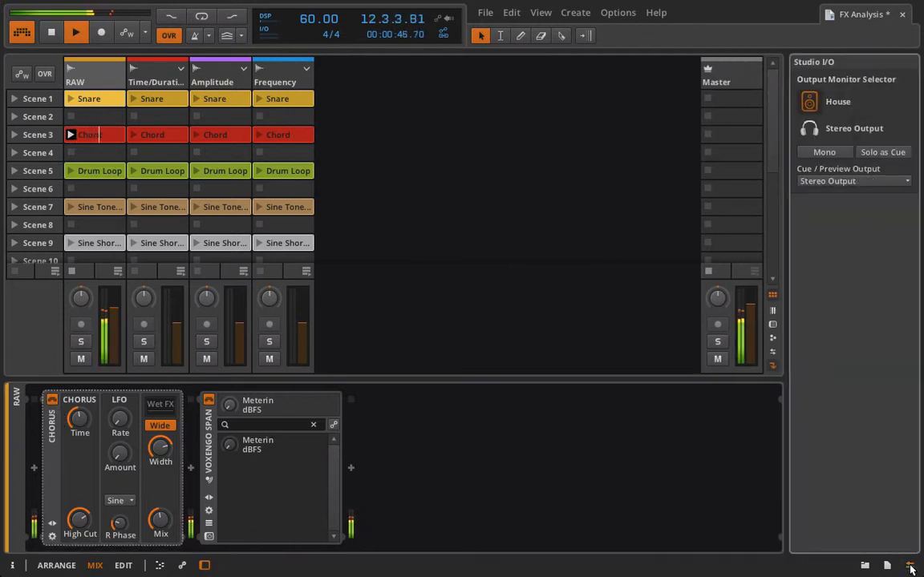
left_click(823, 153)
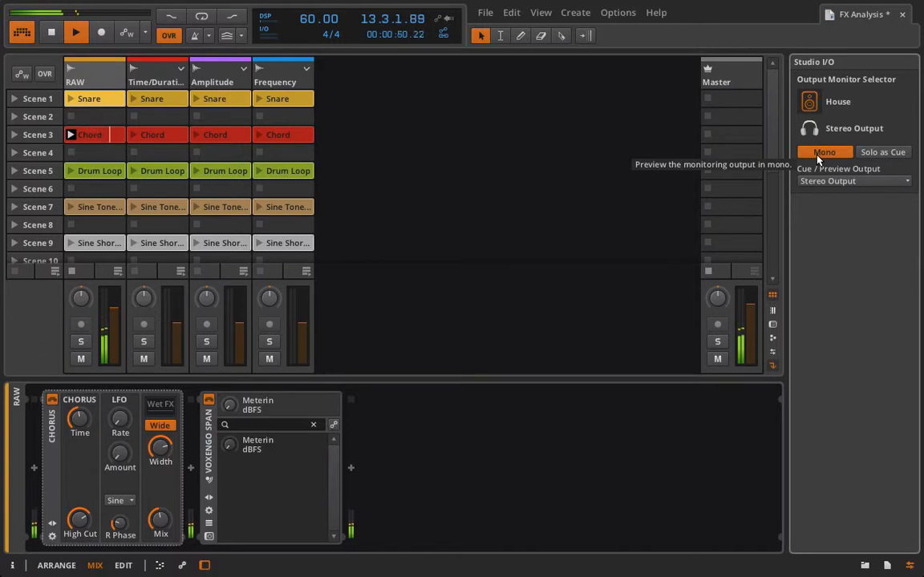
left_click(819, 154)
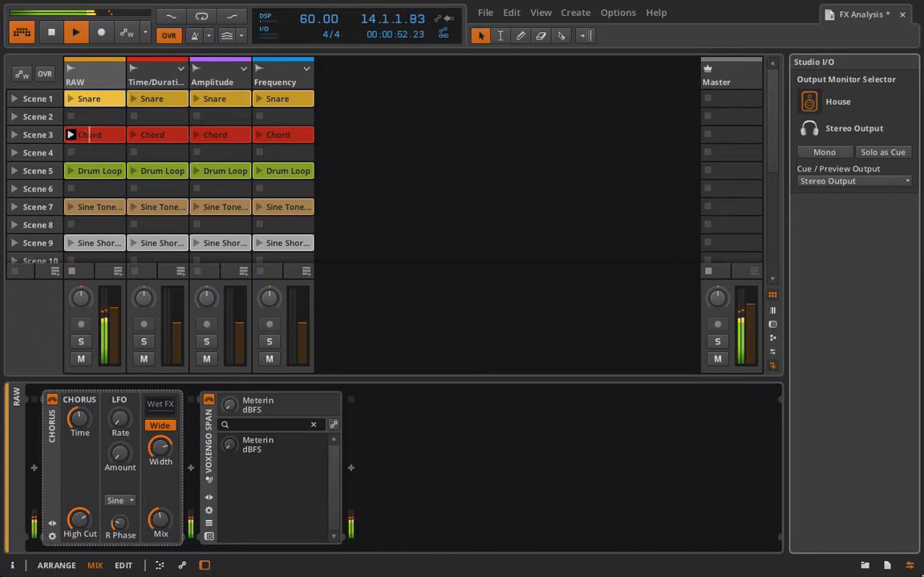
left_click(910, 567)
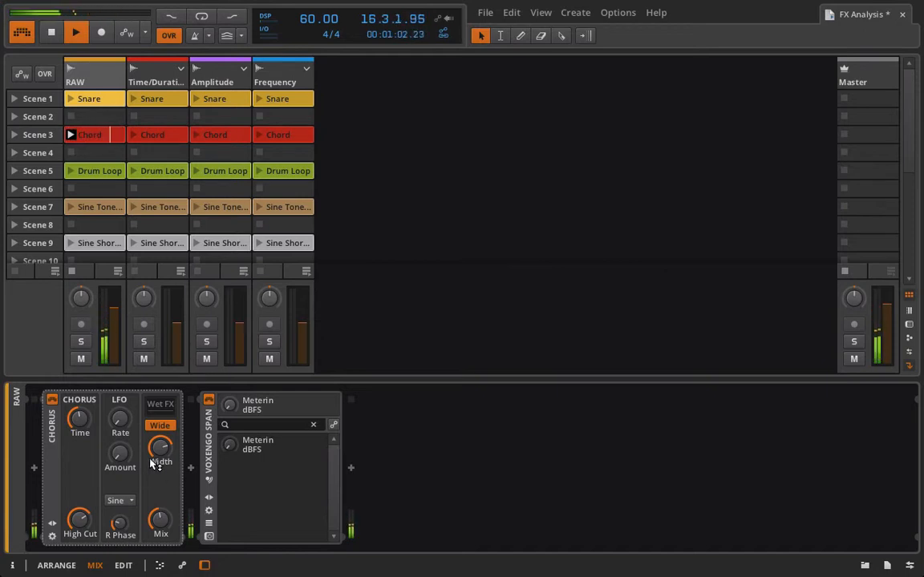
Set the Chorus LFO Rate to 0.95 Hz and adjust Amount, Mix and R Phase
left_click_drag(121, 455, 119, 393)
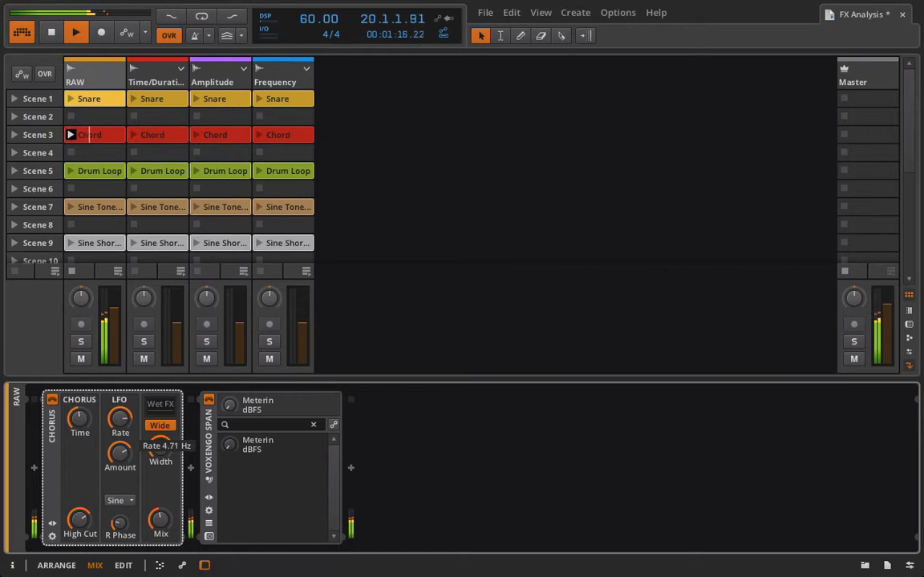
left_click_drag(119, 393, 119, 399)
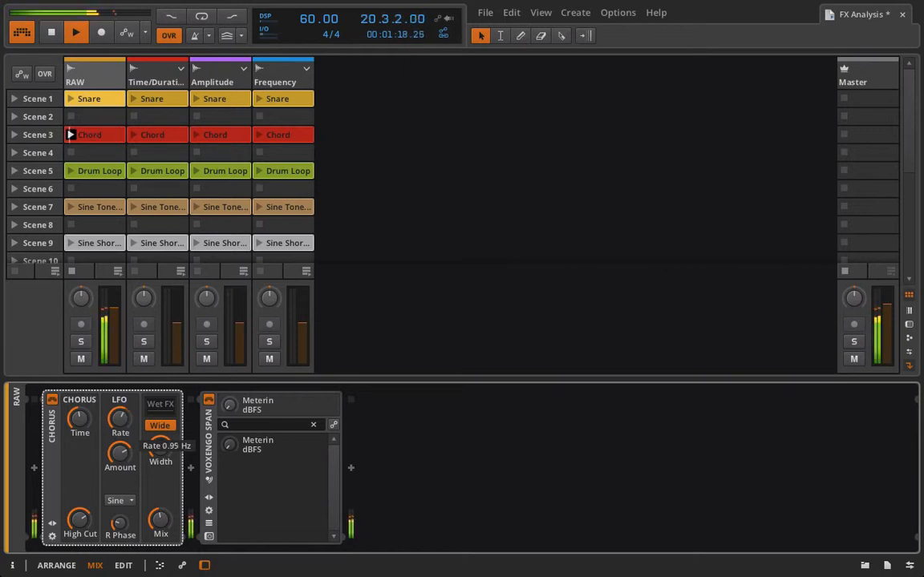
left_click_drag(119, 457, 162, 462)
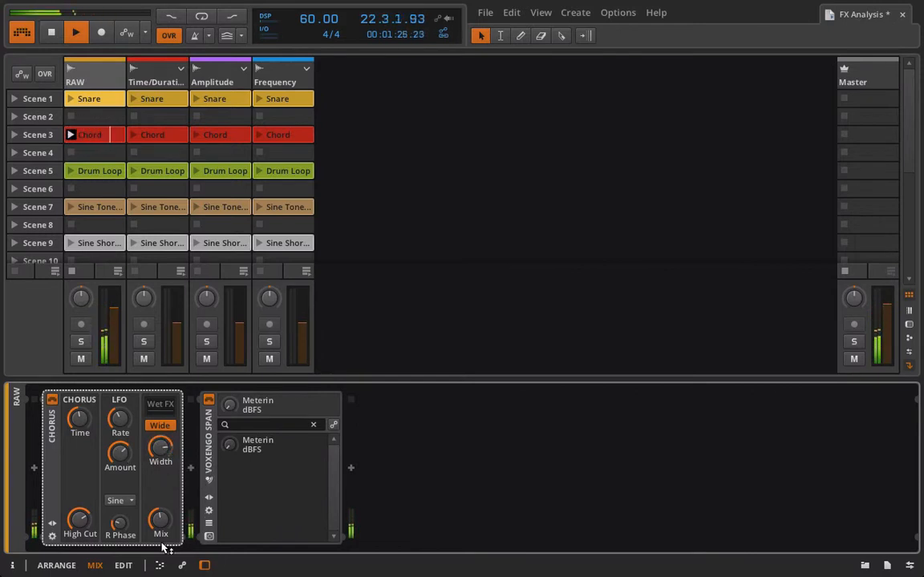
mouse_move(160, 520)
left_mouse_down()
mouse_move(160, 503)
mouse_move(158, 524)
left_mouse_up()
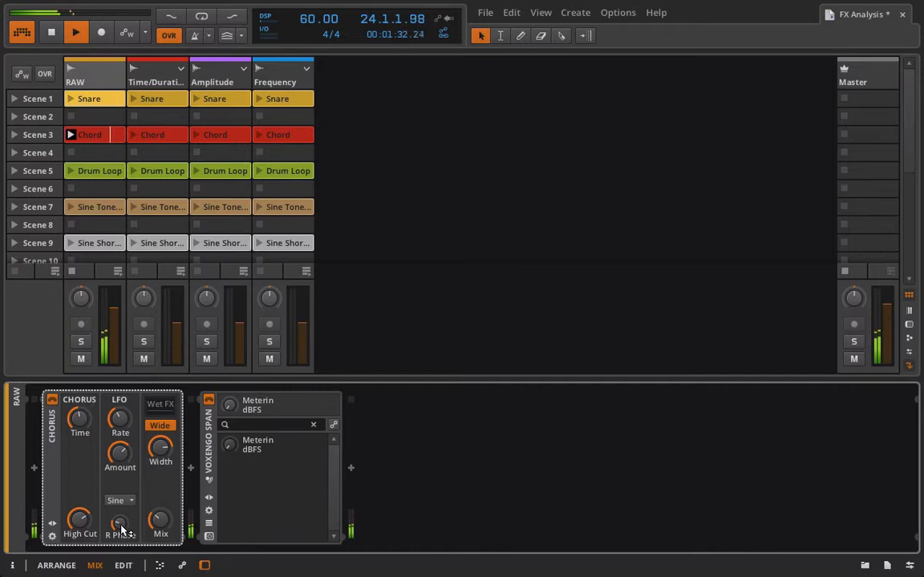
left_click_drag(119, 525, 120, 565)
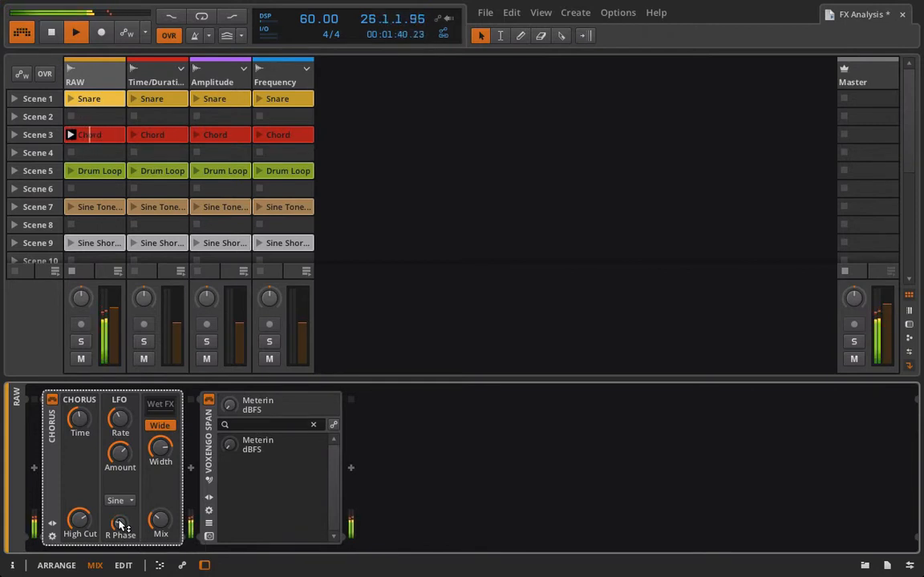
Change the Chorus LFO shape to Triangle
left_click(130, 500)
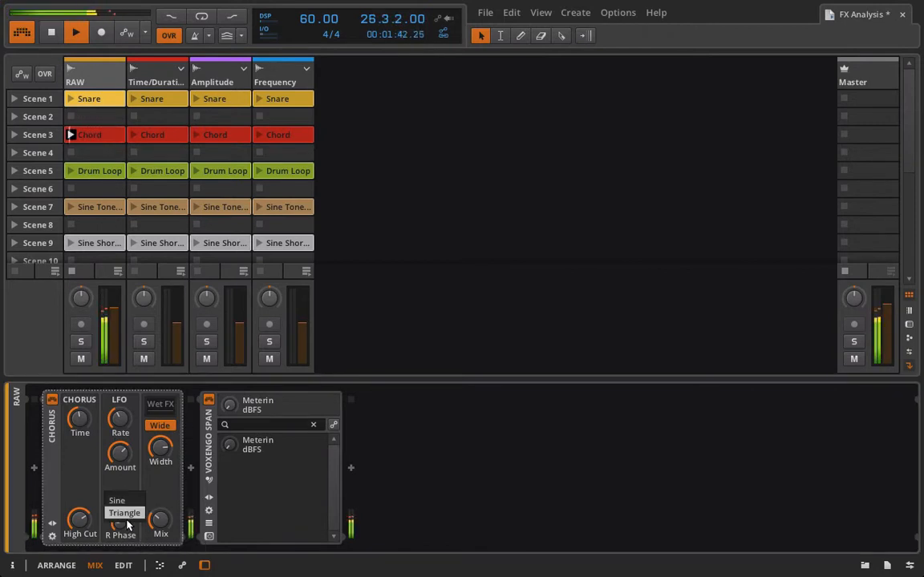
left_click(124, 513)
left_click_drag(126, 458, 126, 458)
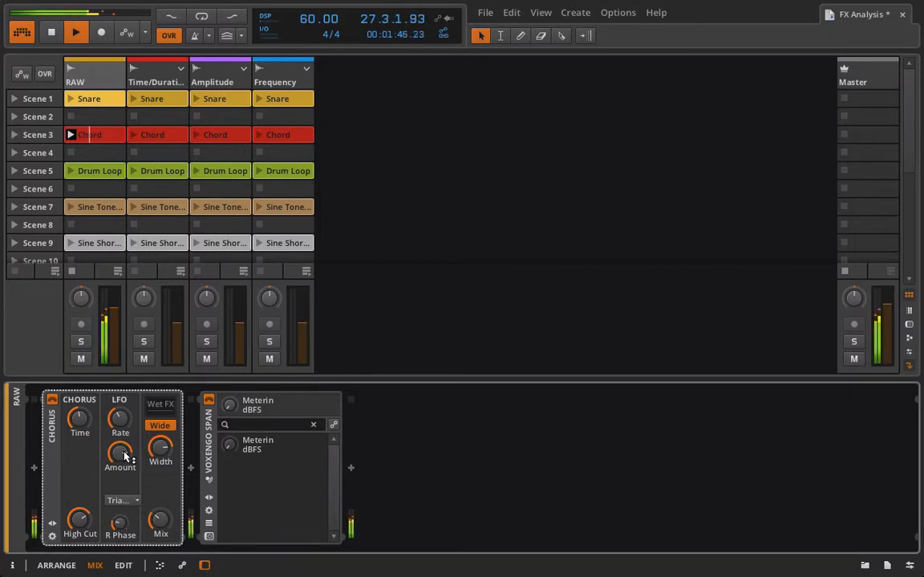
Play the RAW track's Snare clip and compare it with the Chorus bypassed and enabled
left_click(73, 99)
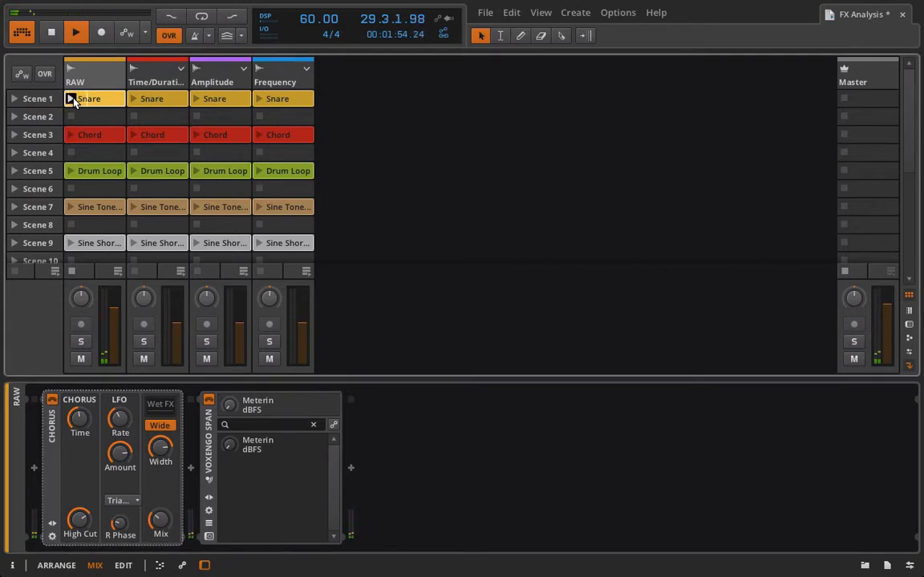
left_click(52, 402)
left_click(52, 401)
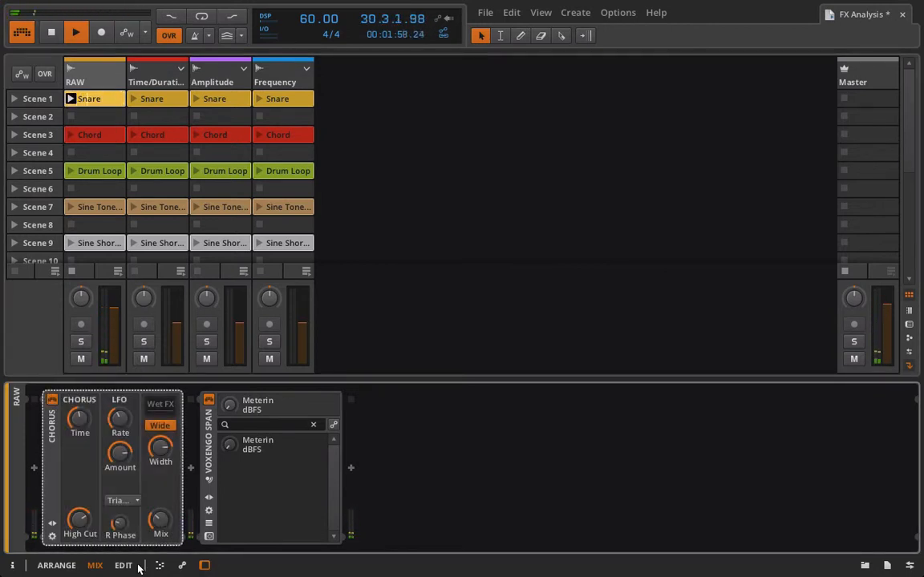
Play the RAW track's Drum Loop clip and compare it with the Chorus bypassed and enabled
left_click(159, 529)
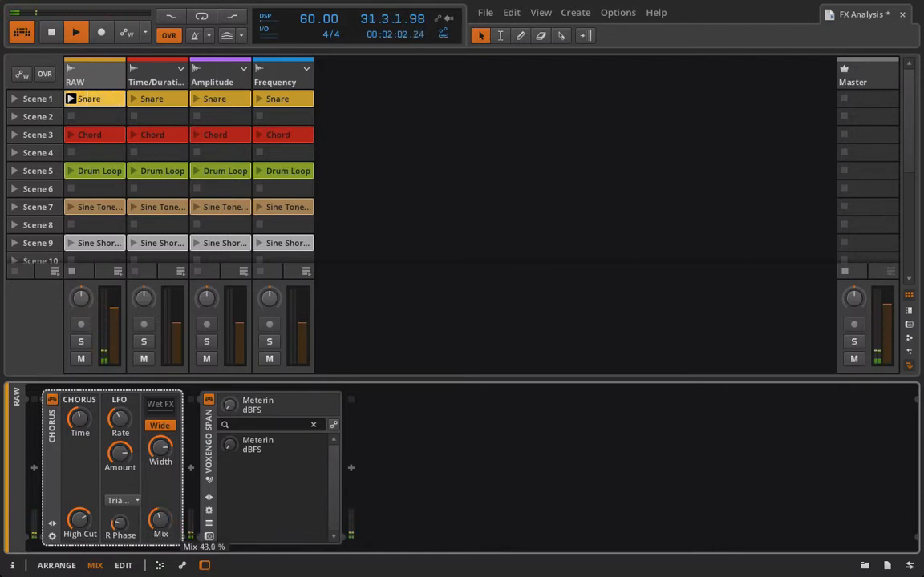
left_click(50, 401)
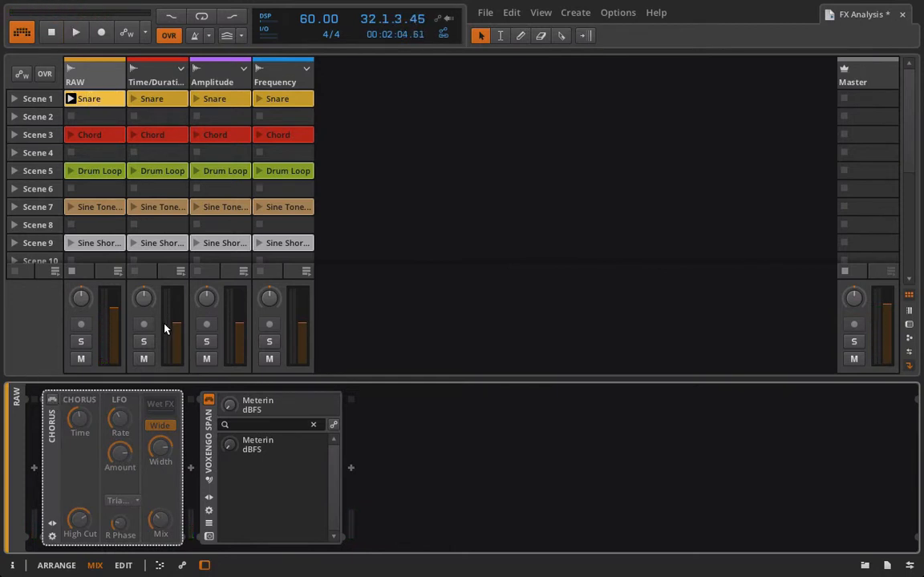
scroll(76, 153, "down", 1)
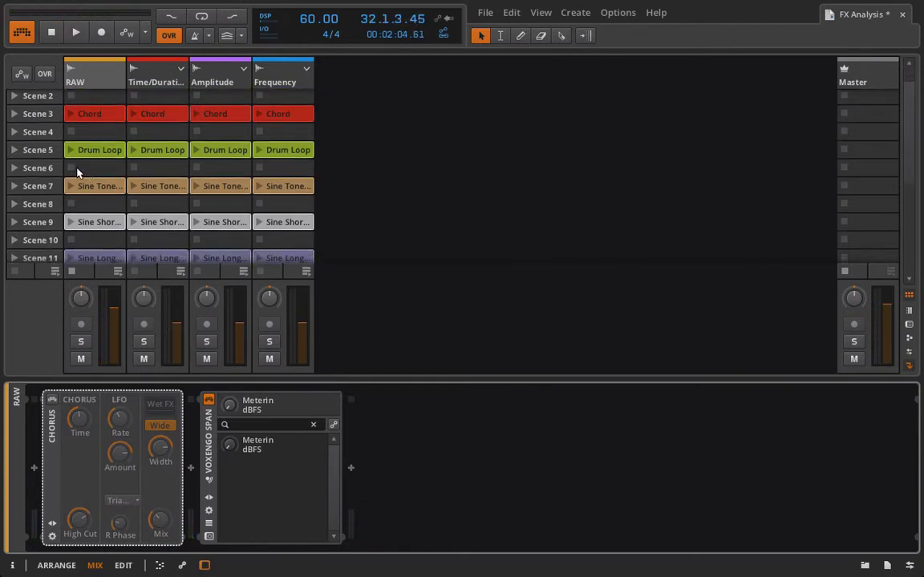
left_click(70, 152)
left_click(51, 400)
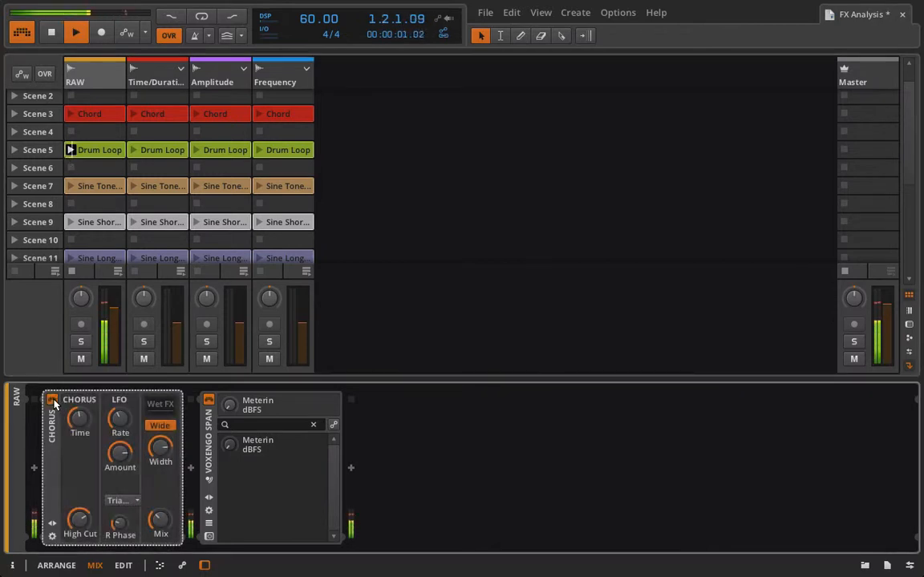
Raise the Chorus Mix and compare the Drum Loop with the Chorus bypassed and enabled again
left_click_drag(162, 518, 162, 435)
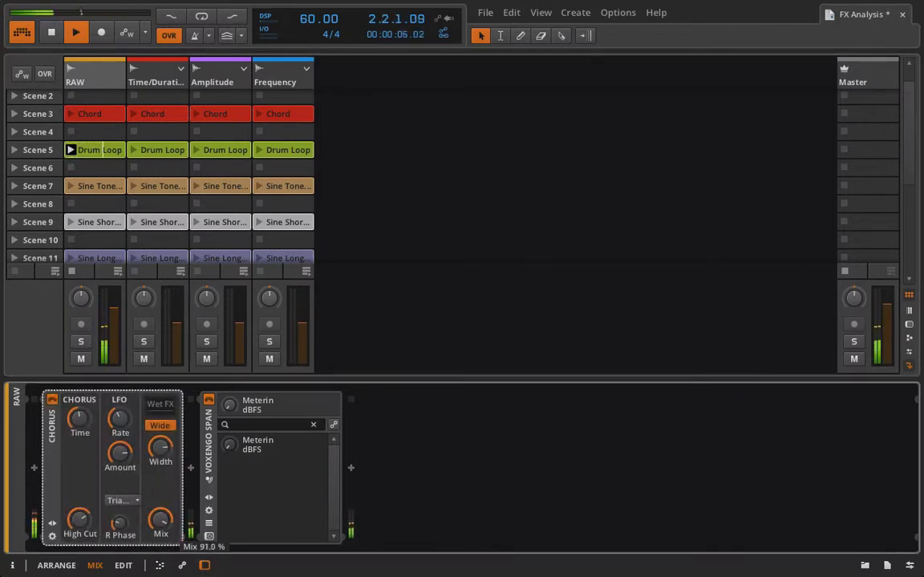
left_click(52, 401)
left_click(52, 400)
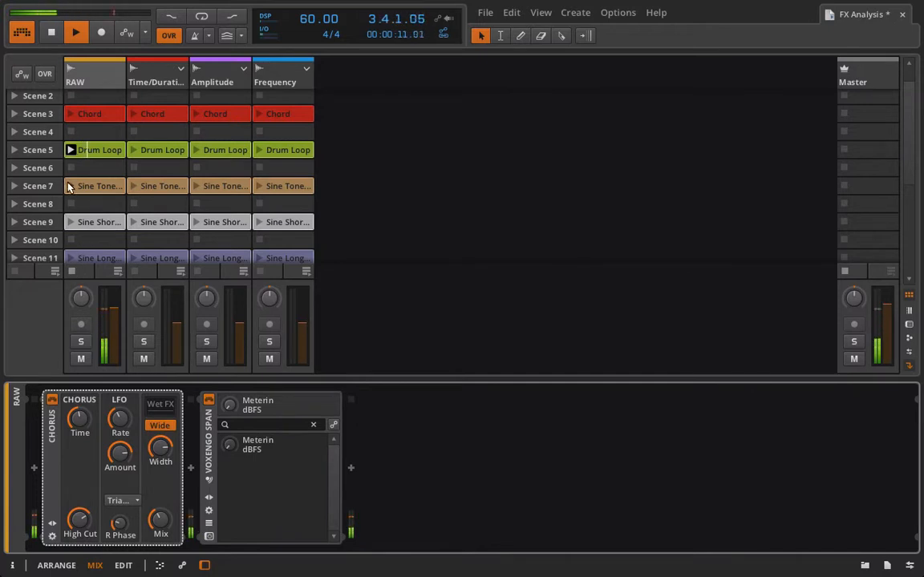
Play the RAW track's Sine Tone clip and compare it with the Chorus bypassed and enabled
scroll(68, 185, "up", 1)
scroll(67, 183, "down", 3)
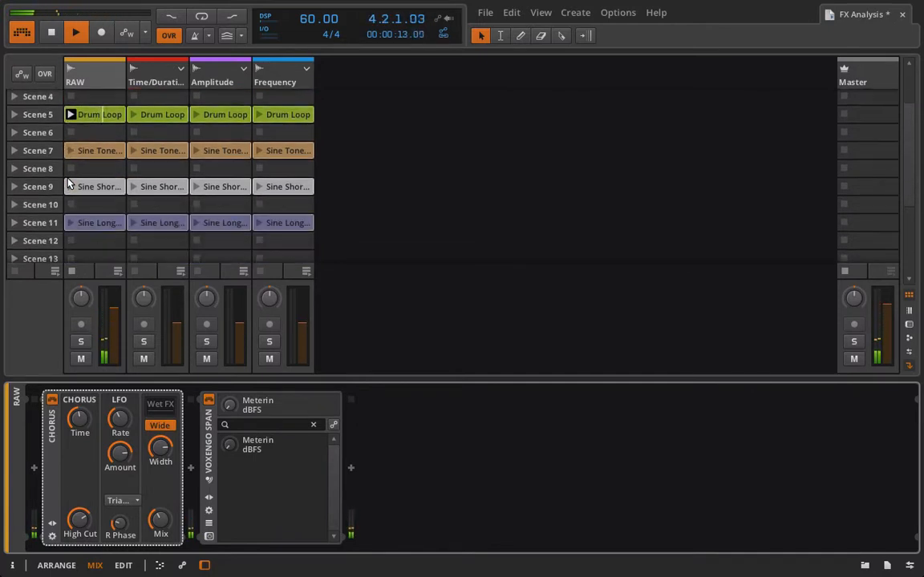
left_click(70, 150)
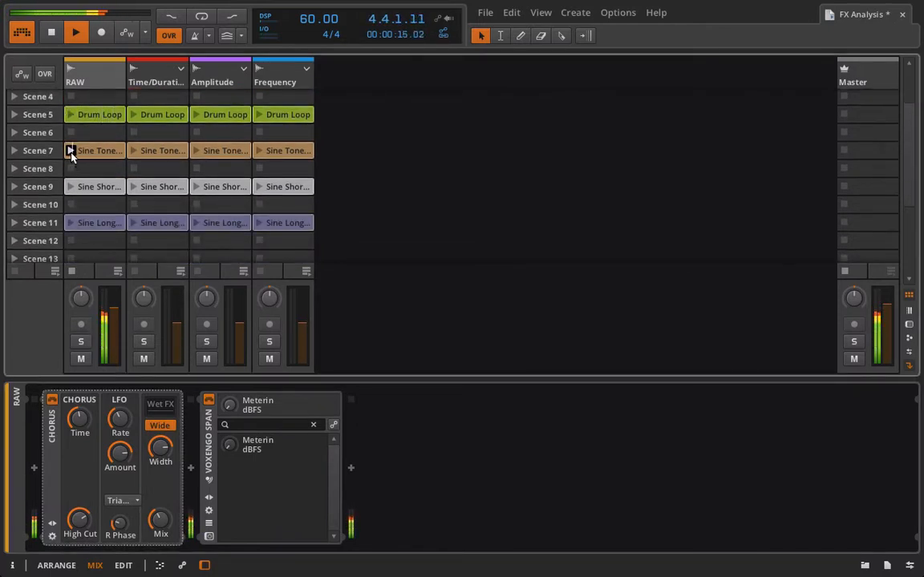
left_click(52, 400)
left_click(52, 400)
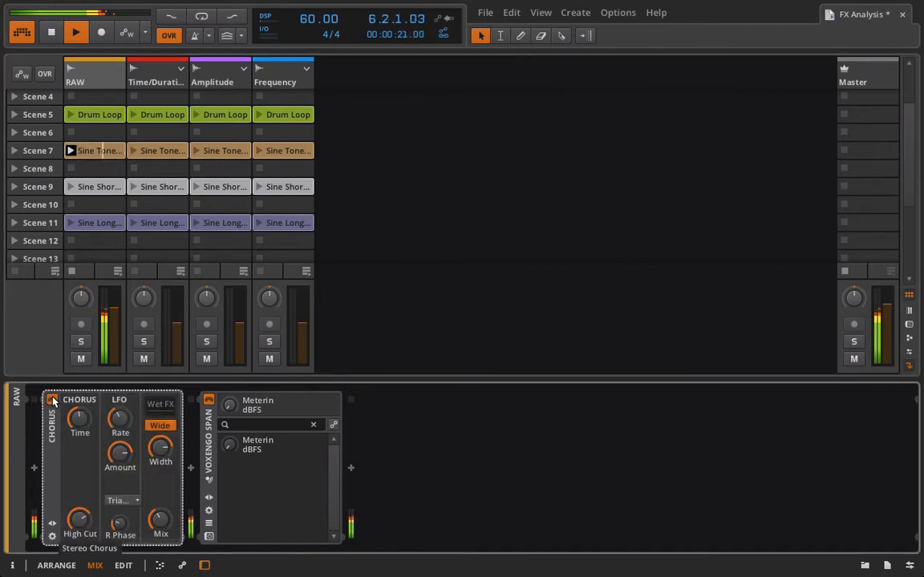
Set the Chorus LFO Rate to about 15.3 Hz, lower the Amount and raise the High Cut
left_click_drag(114, 419, 115, 370)
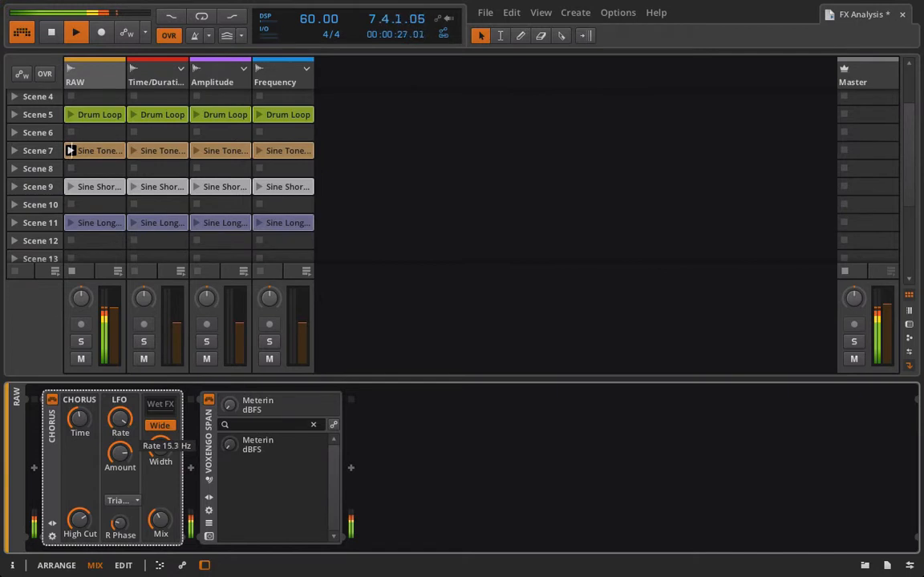
left_click_drag(114, 459, 114, 479)
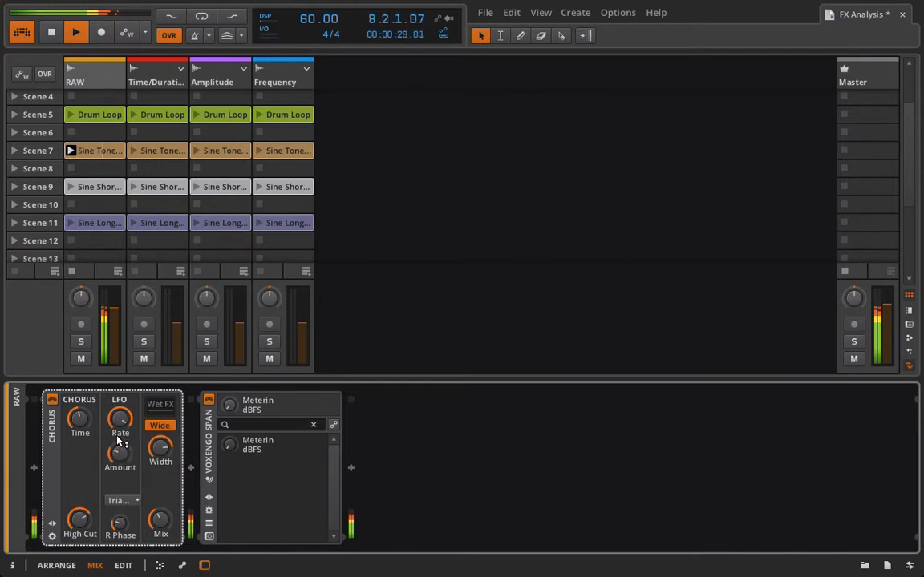
mouse_move(117, 415)
left_mouse_down()
mouse_move(117, 436)
mouse_move(79, 418)
mouse_move(80, 430)
mouse_move(118, 405)
mouse_move(117, 393)
mouse_move(118, 417)
left_mouse_up()
left_click_drag(79, 515, 79, 485)
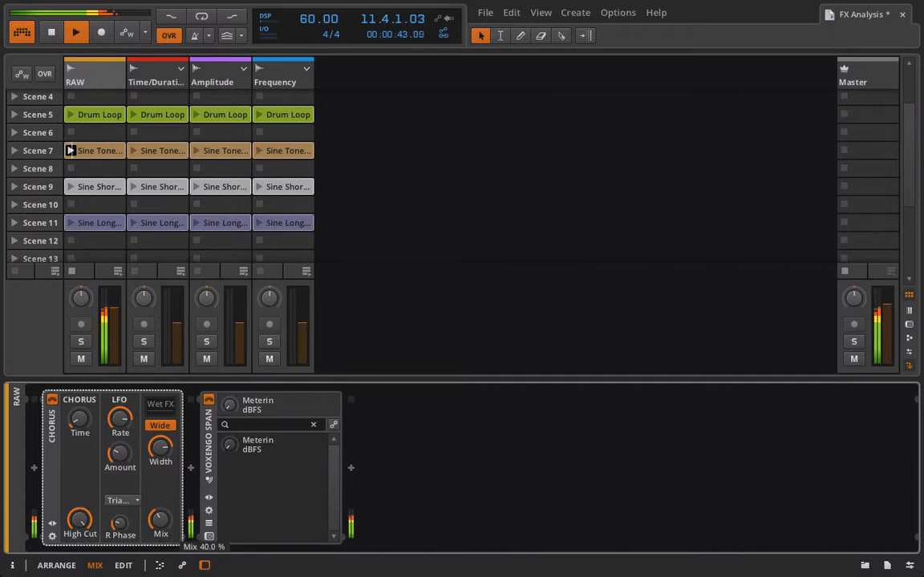
Change the Chorus LFO shape to Sine and raise the LFO Rate
left_click(124, 503)
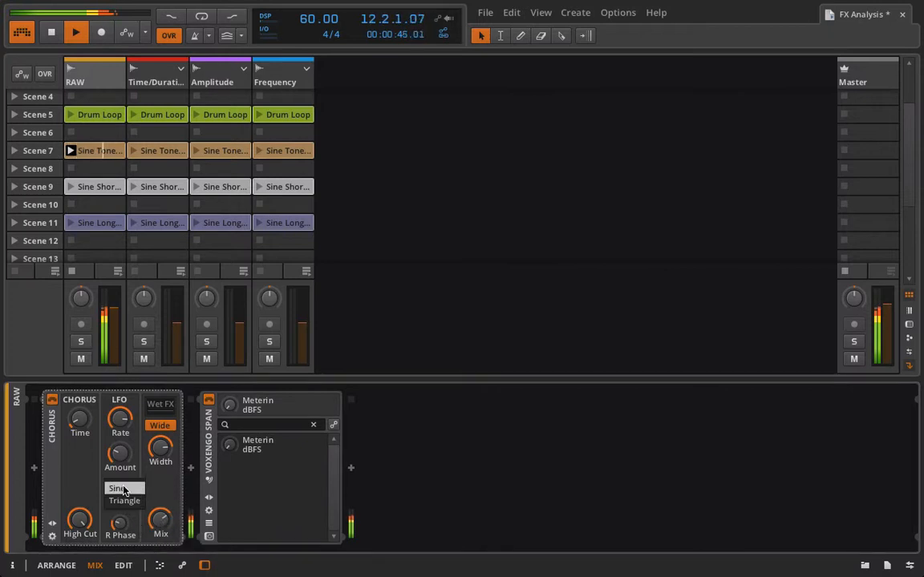
left_click(125, 489)
left_click_drag(126, 420, 130, 392)
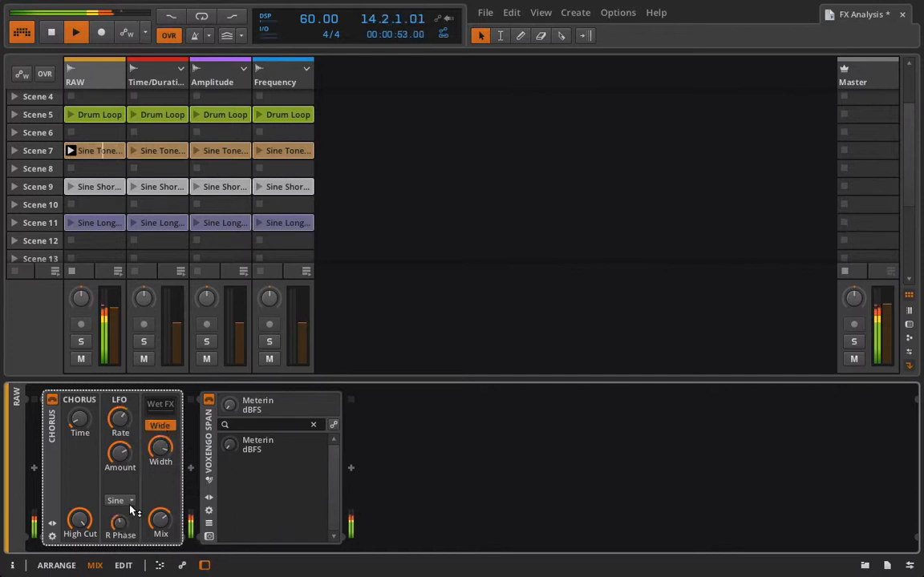
Open the Voxengo SPAN analyzer, replay the Sine Tone clip and compare its spectrum with the Chorus bypassed and enabled
key("space")
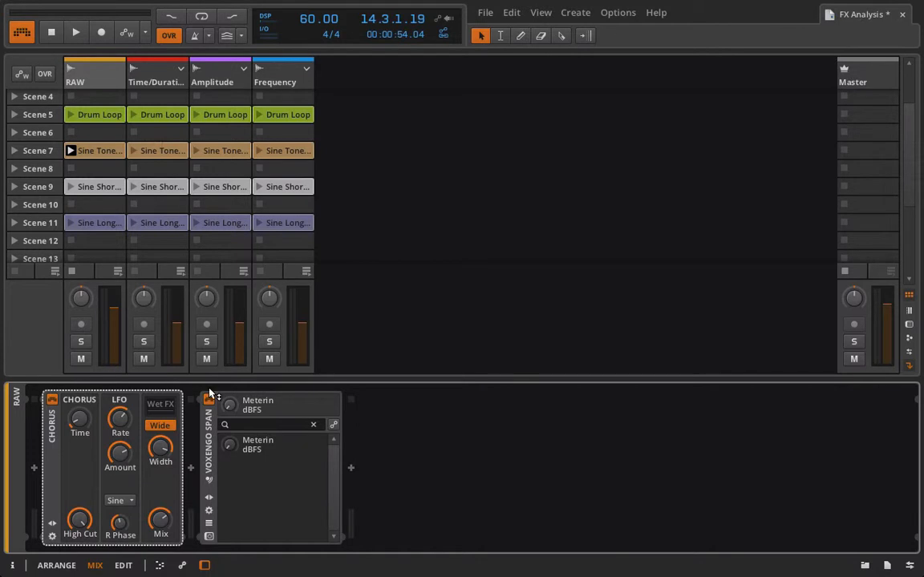
left_click(210, 537)
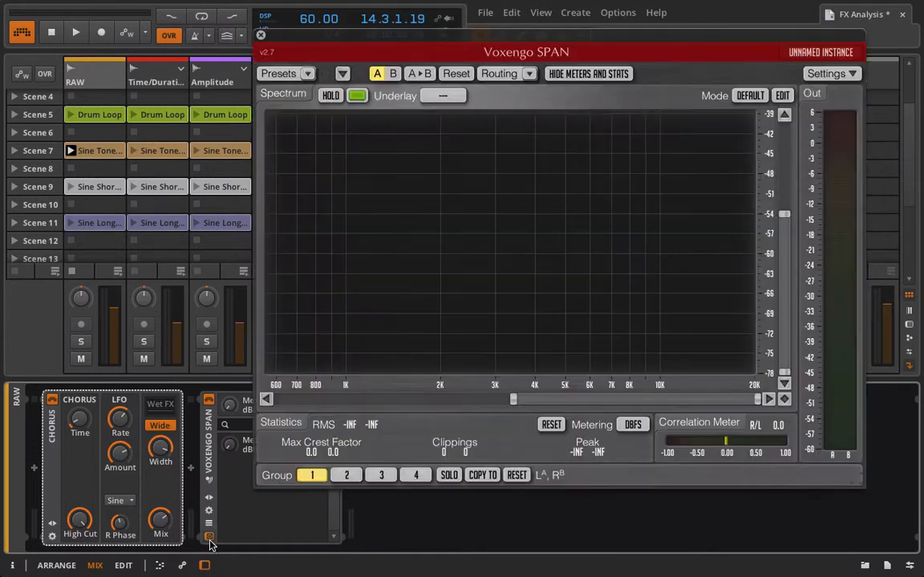
left_click(71, 151)
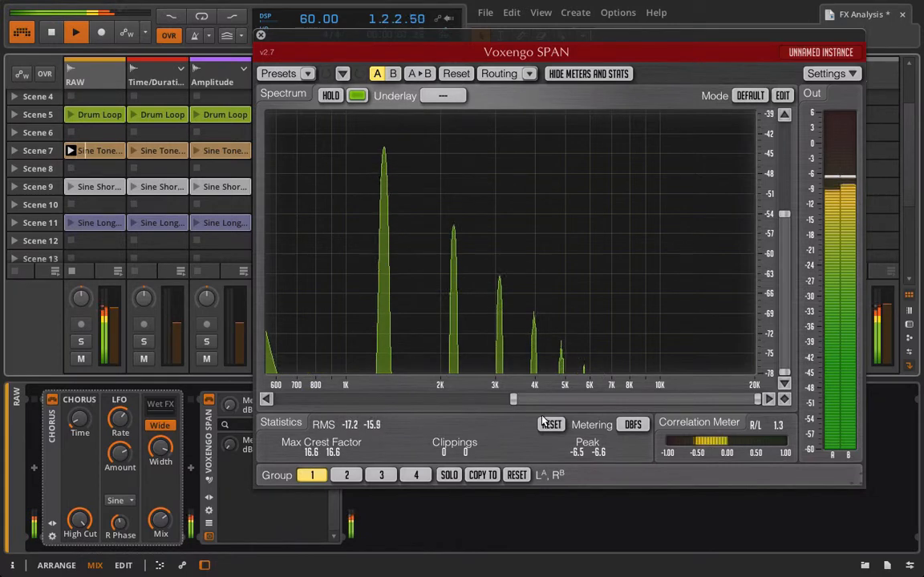
left_click_drag(513, 400, 346, 400)
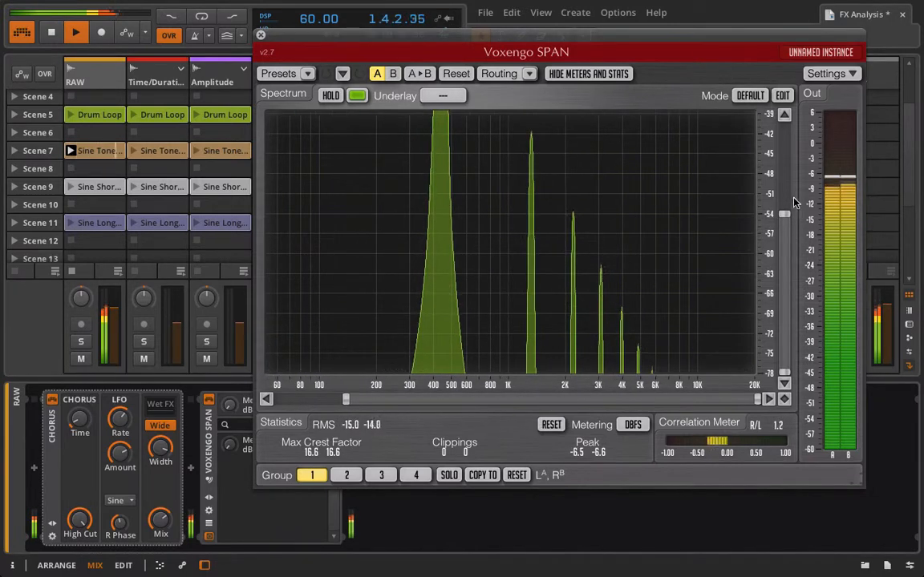
left_click_drag(785, 214, 785, 130)
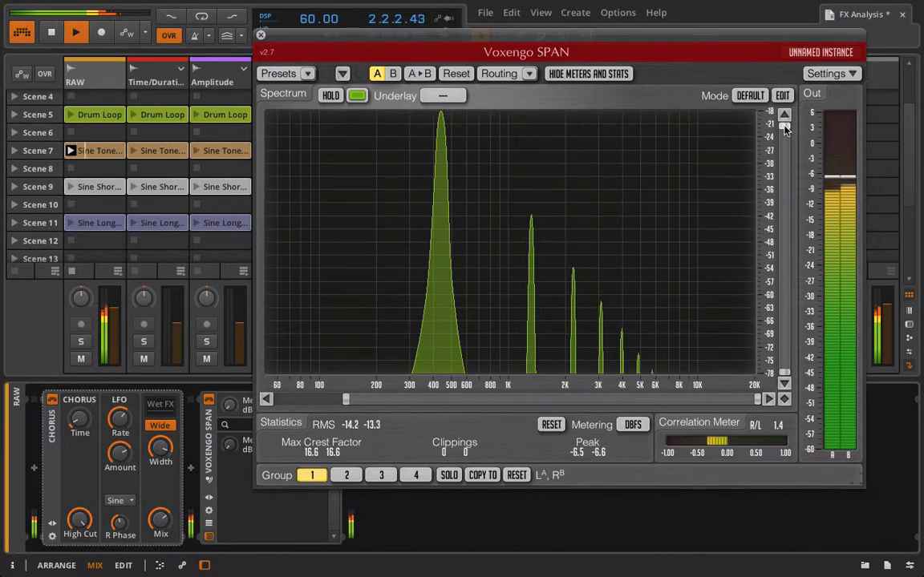
left_click(51, 401)
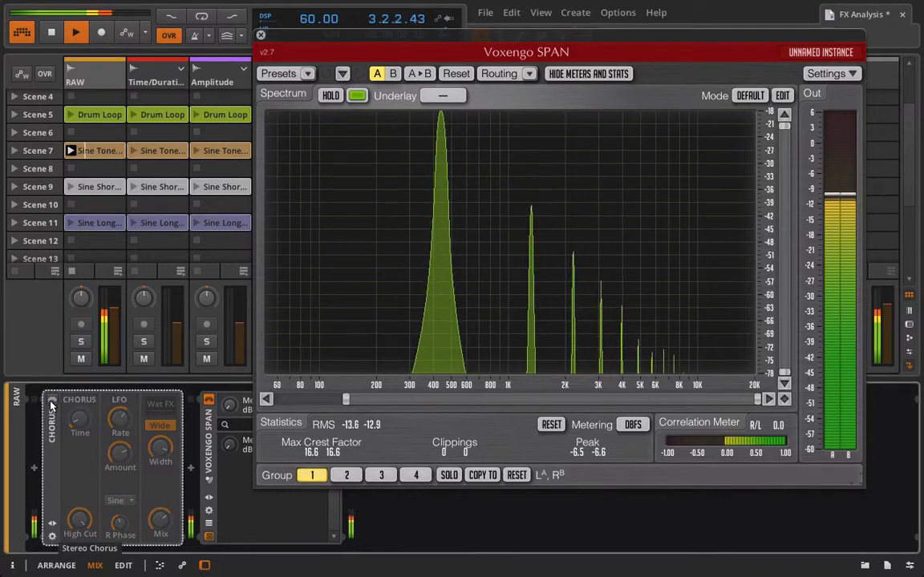
left_click(51, 401)
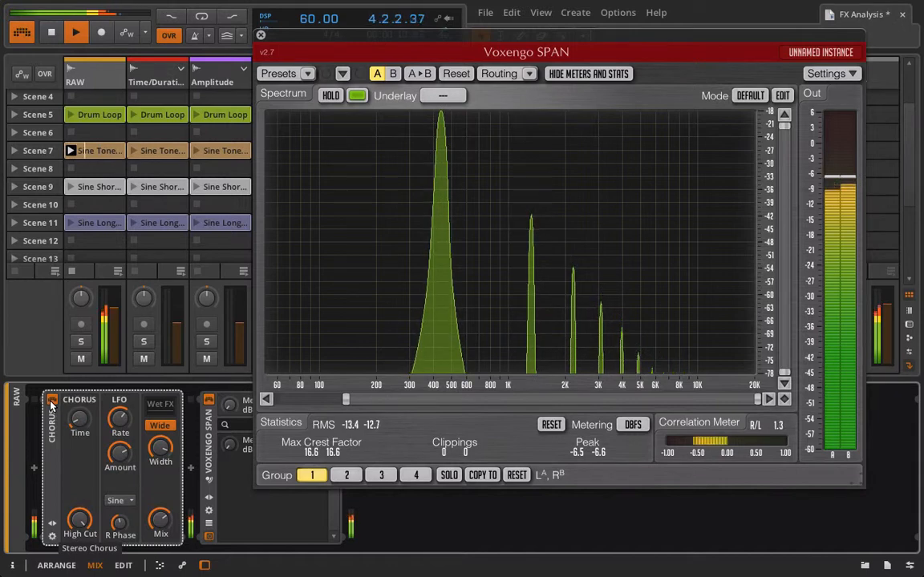
Compare the analyzer readings with the monitoring output switched to mono and back to stereo
left_click(909, 566)
left_click_drag(745, 53, 638, 45)
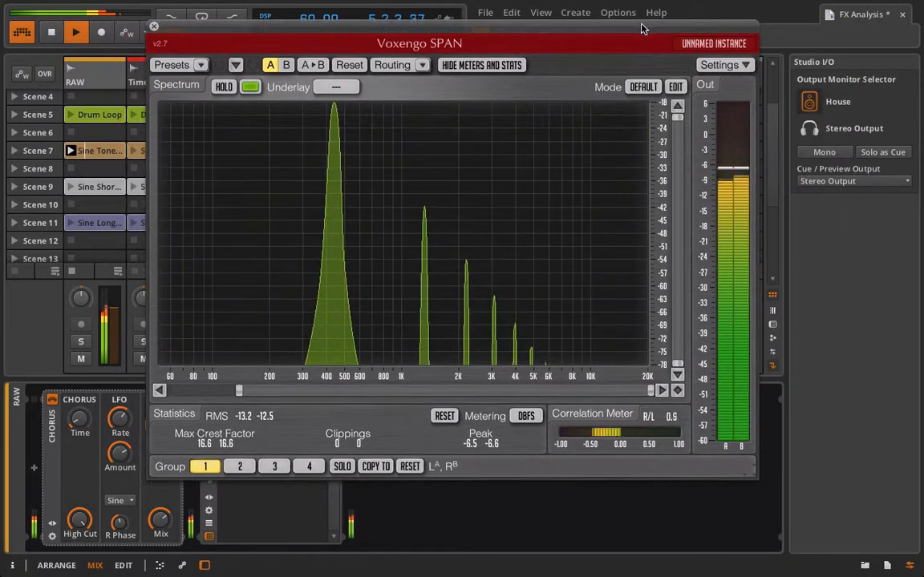
left_click(831, 158)
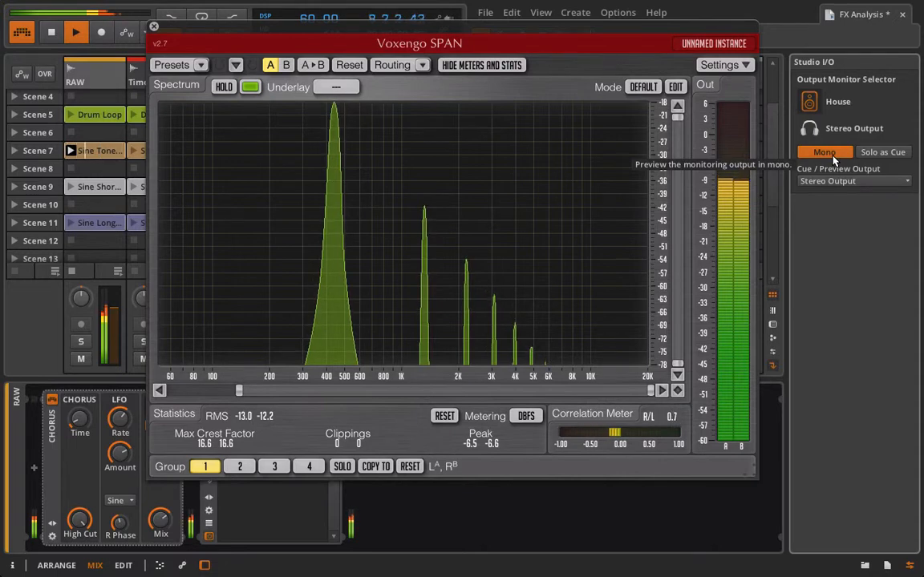
left_click(826, 152)
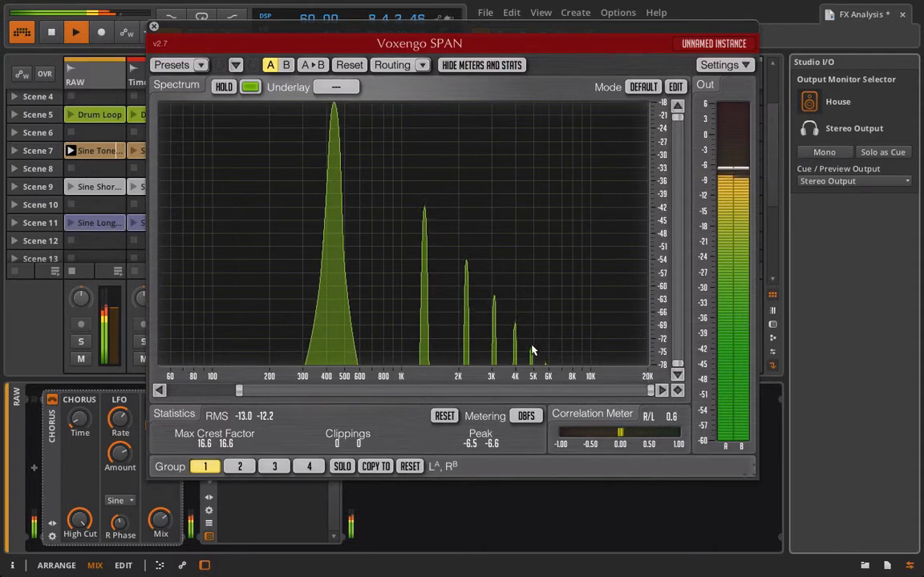
Close the SPAN analyzer window and stop playback
left_click(155, 27)
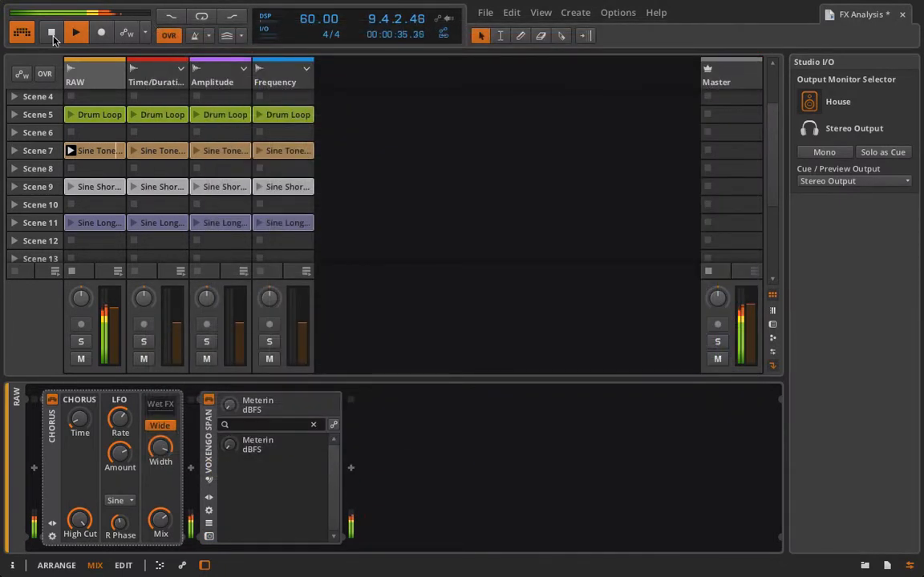
left_click(52, 32)
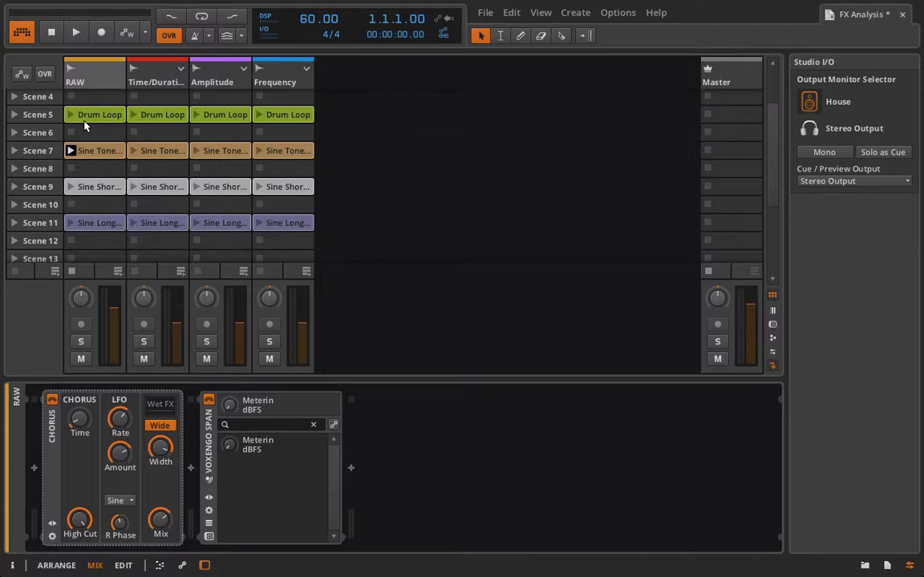
left_click(910, 565)
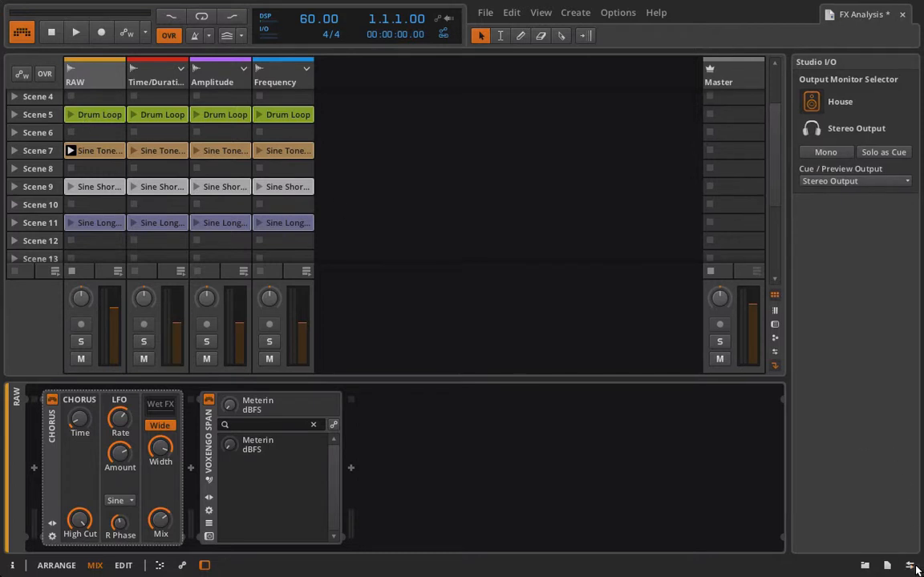